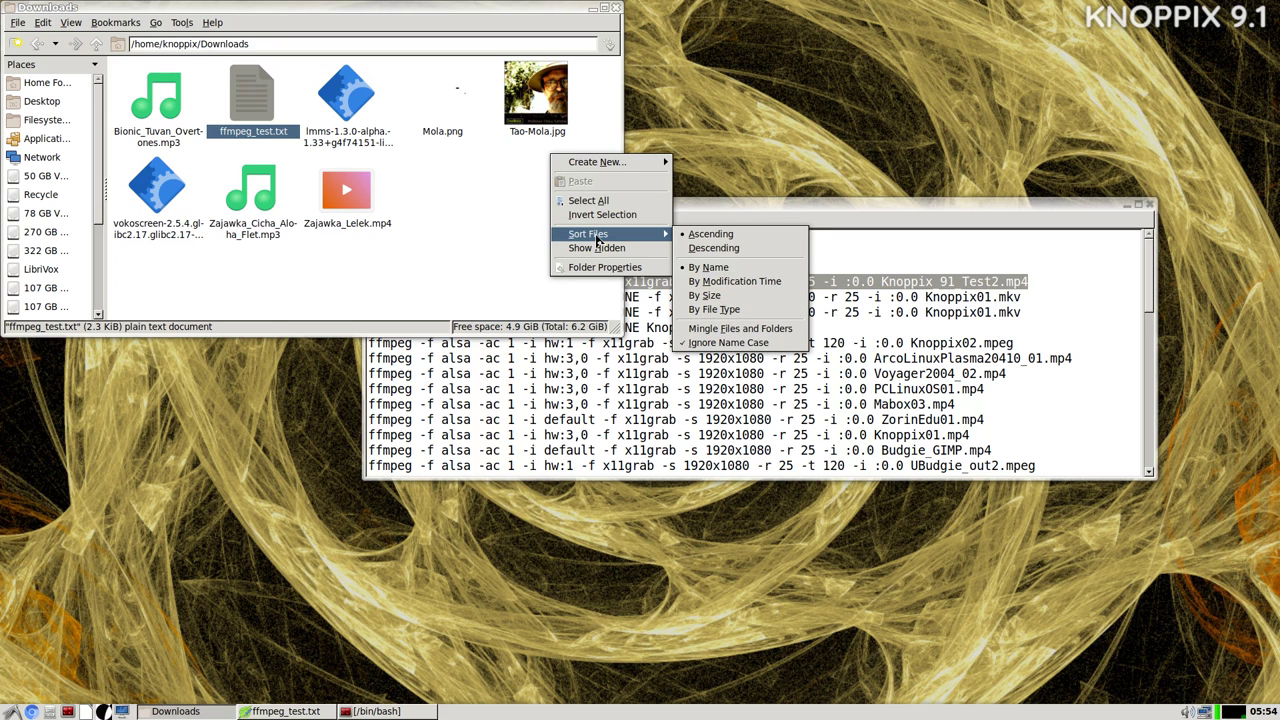
Dismiss the open context menu and minimize the ffmpeg_test.txt window, keeping the Downloads folder in view.
click(496, 231)
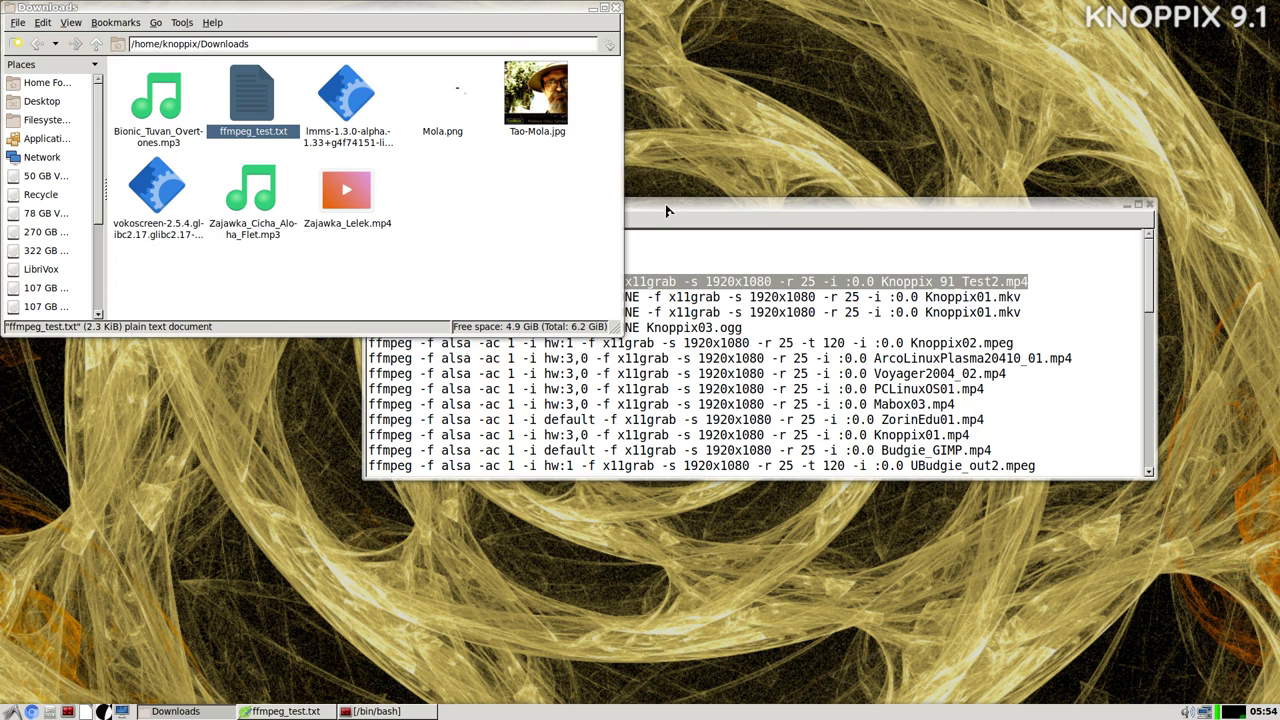
click(1128, 208)
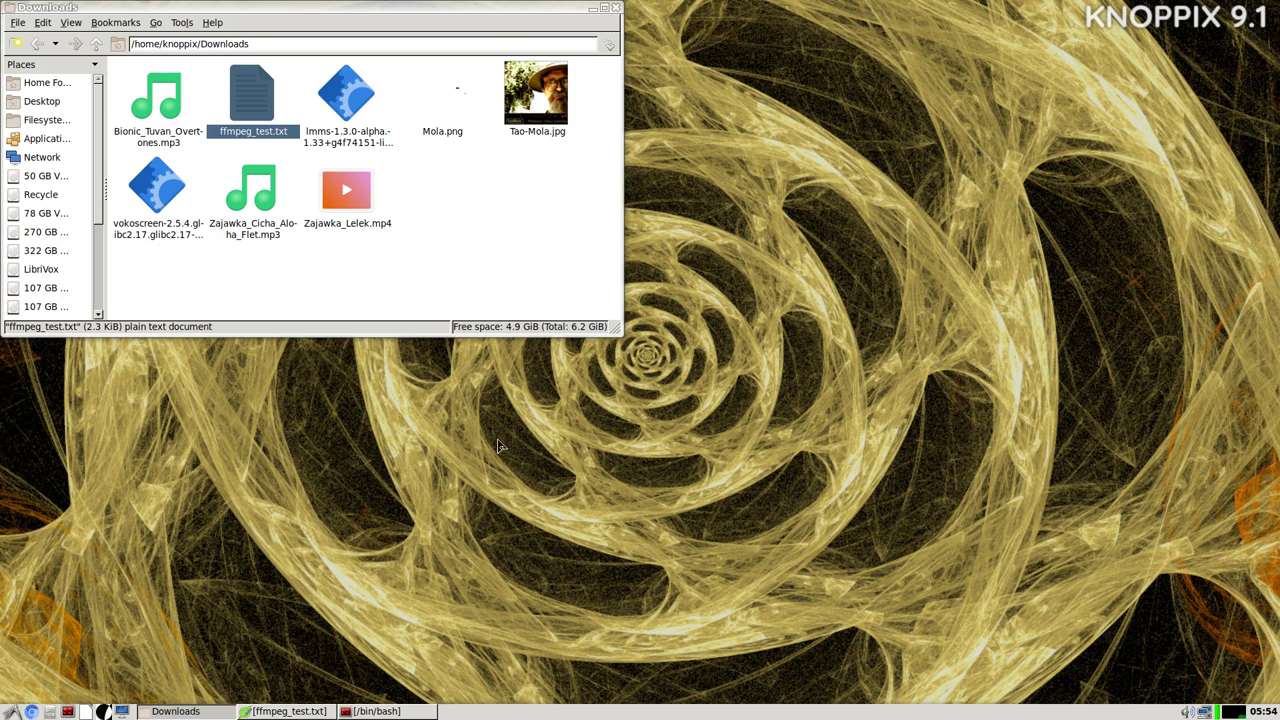
click(12, 712)
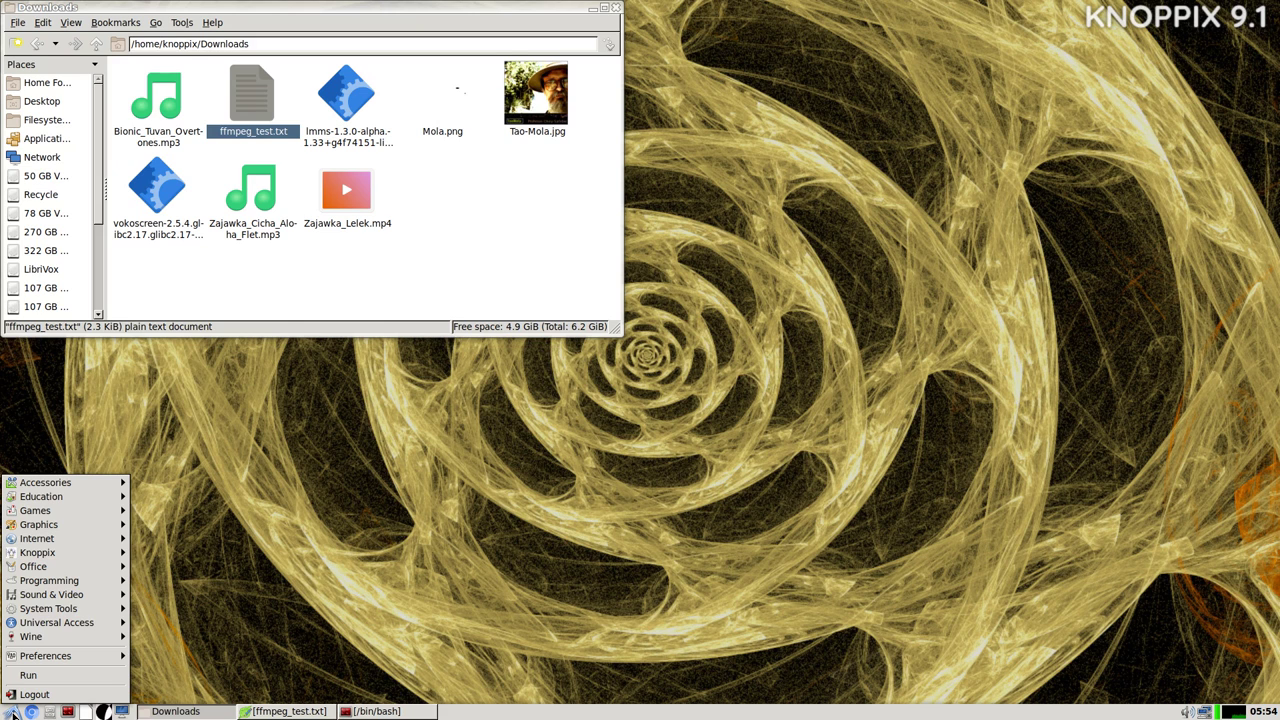
click(527, 260)
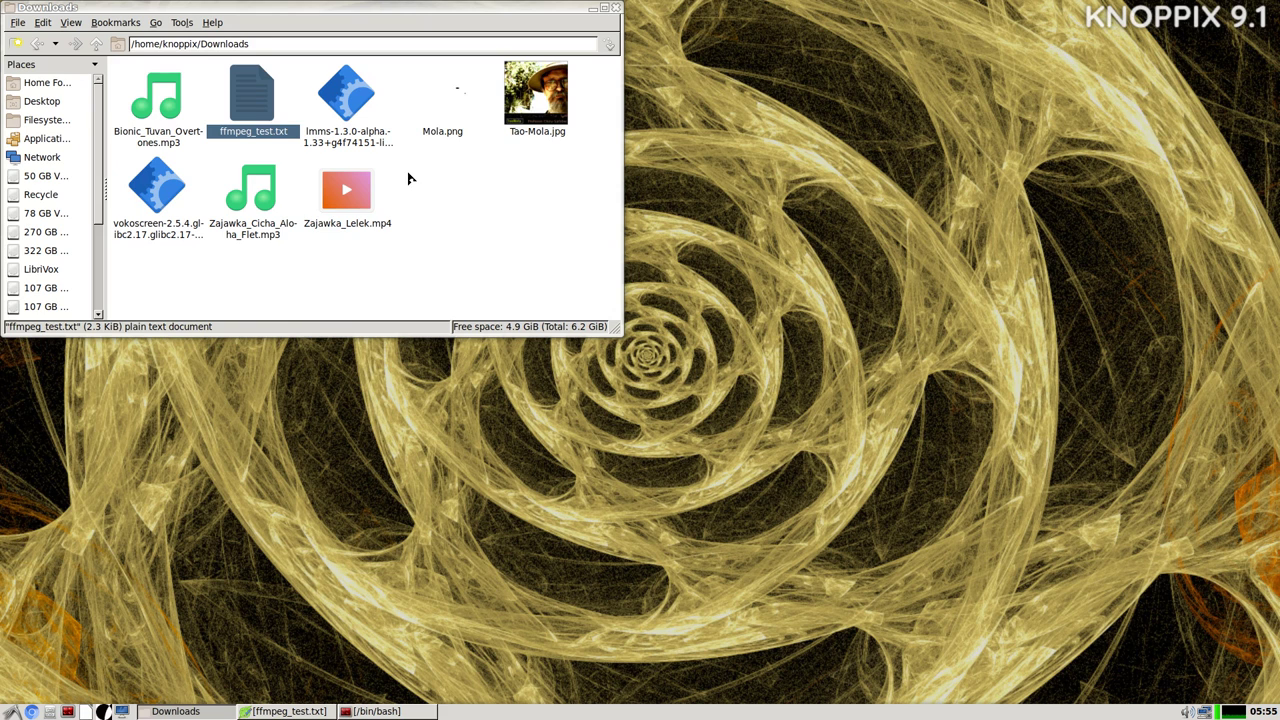
Try to execute the vokoscreen-2.5.4 AppImage from the Downloads folder.
click(350, 108)
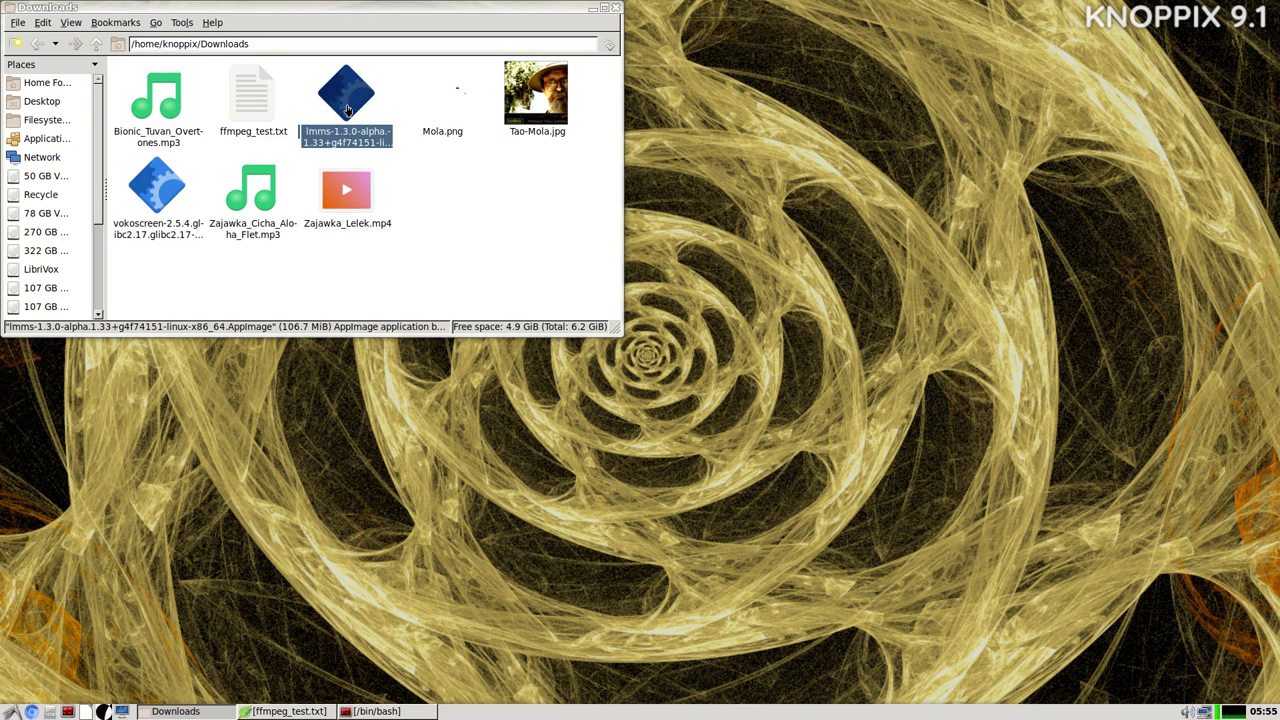
click(144, 212)
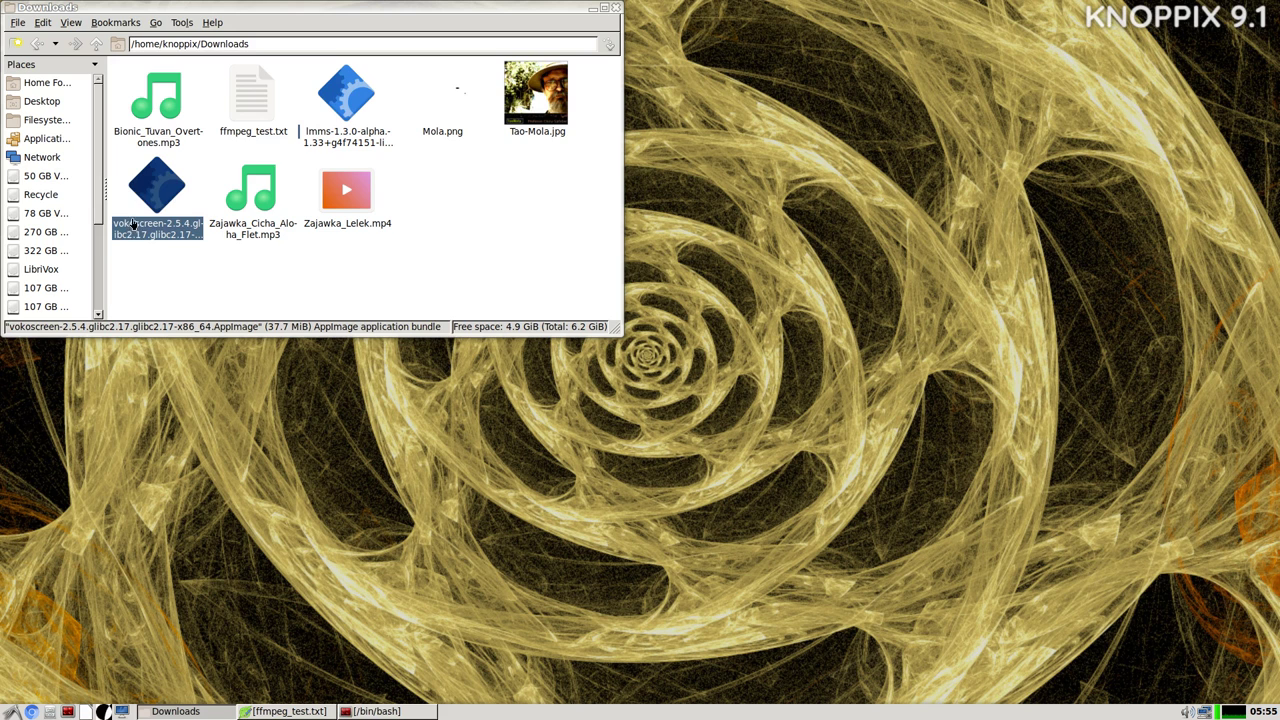
double_click(146, 204)
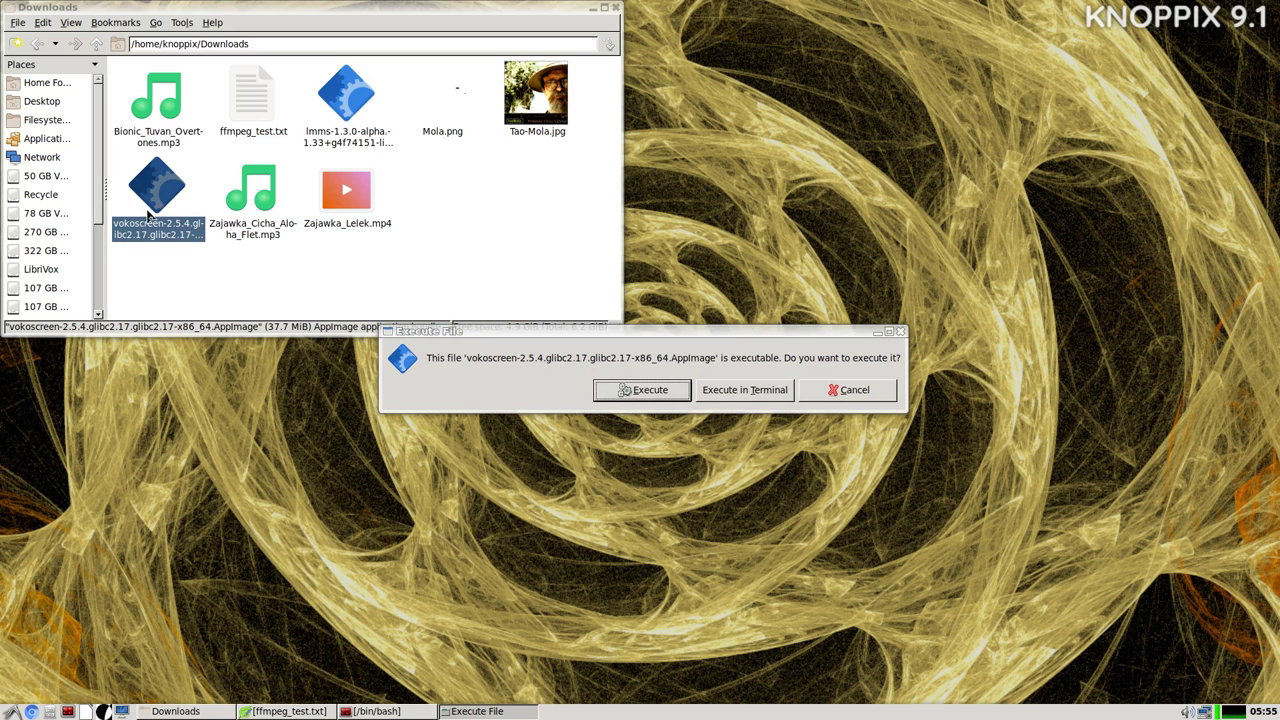
click(670, 388)
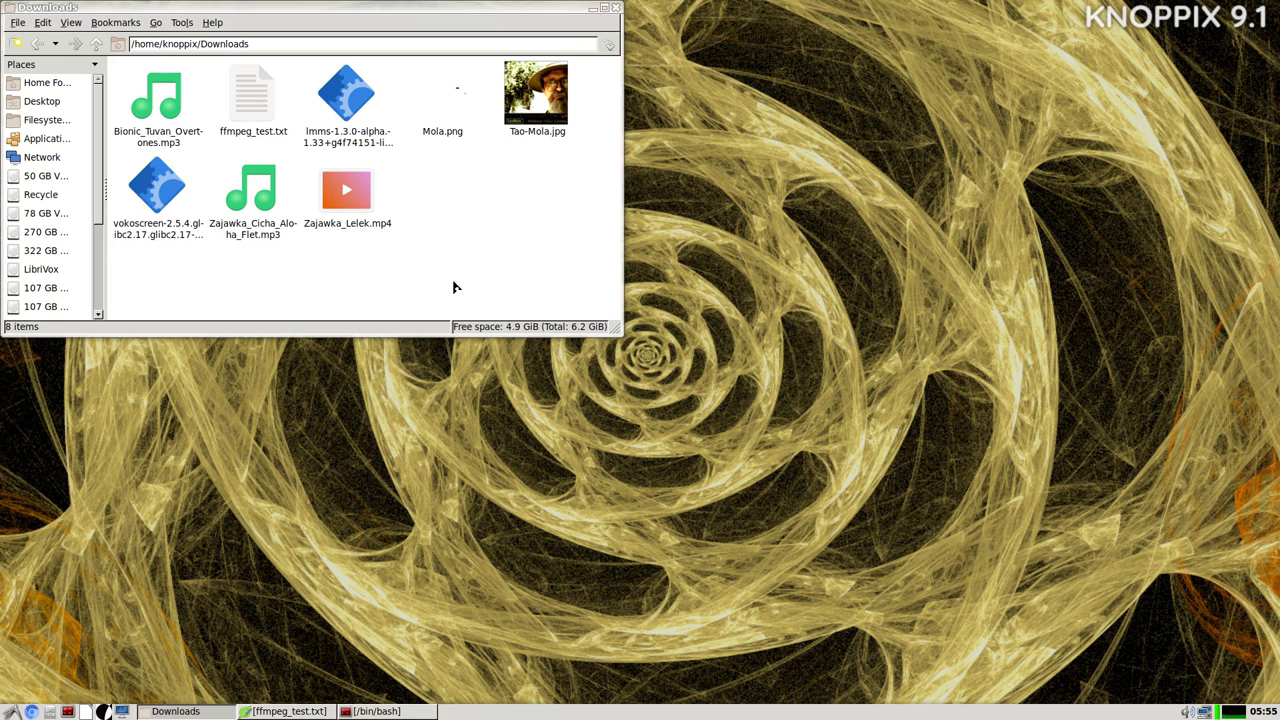
Set the vokoscreen AppImage's Execute permission to Anyone in its file properties.
click(165, 197)
right_click(165, 199)
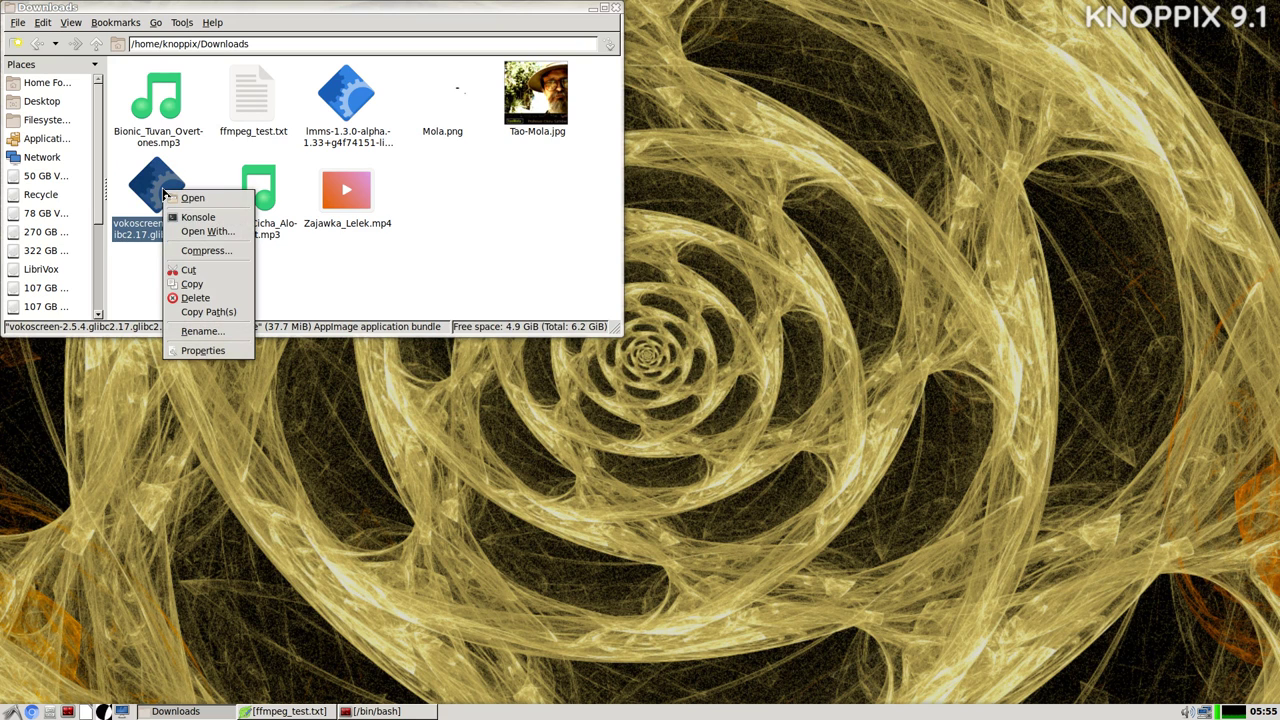
click(232, 351)
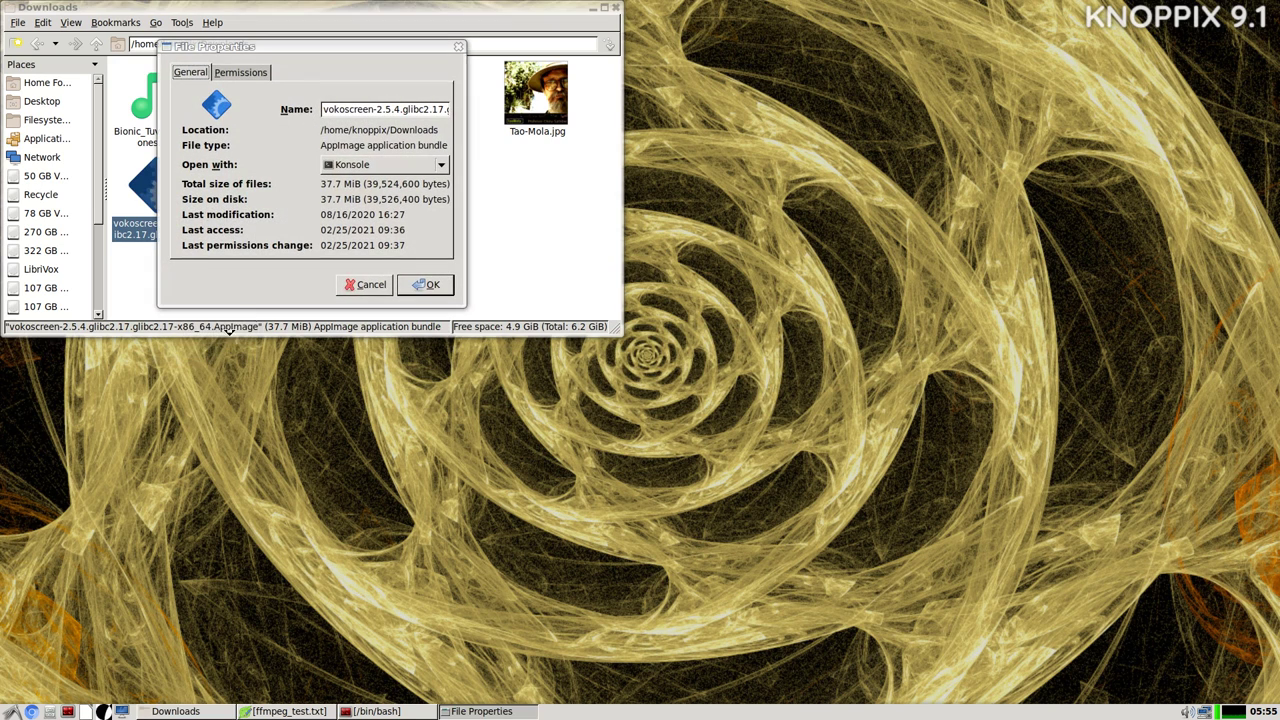
click(236, 72)
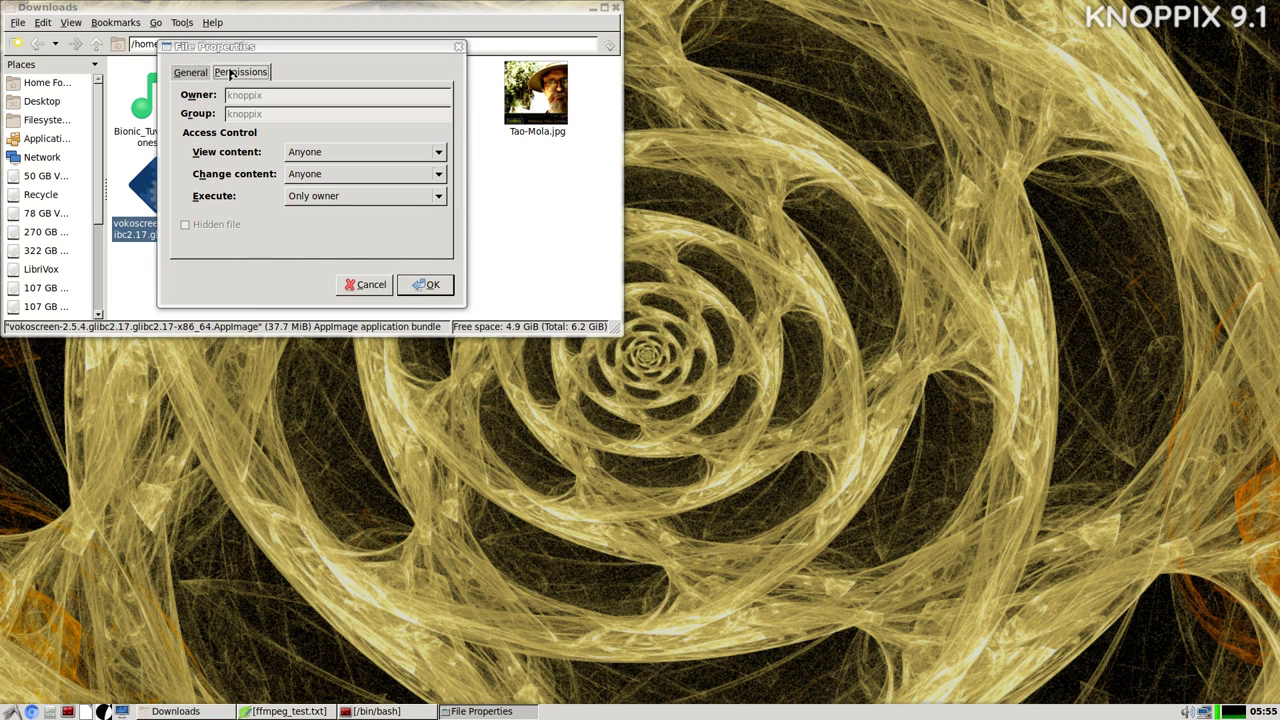
click(436, 197)
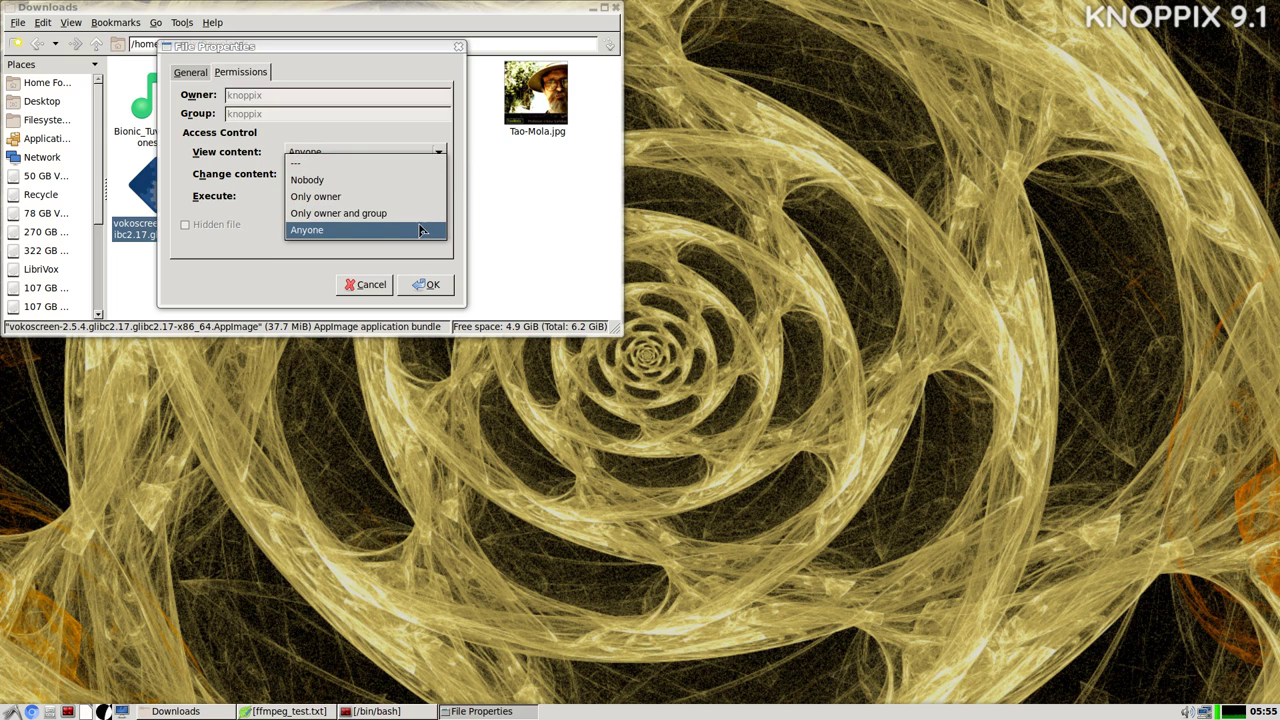
click(420, 230)
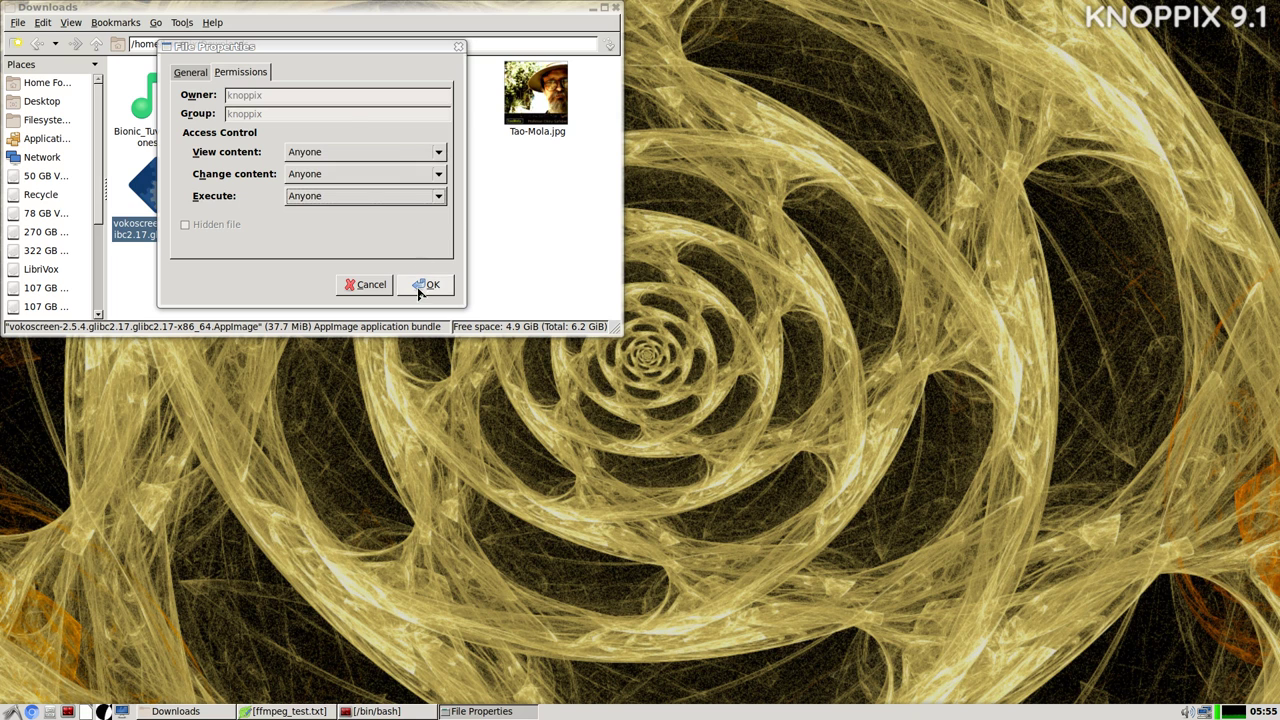
click(424, 285)
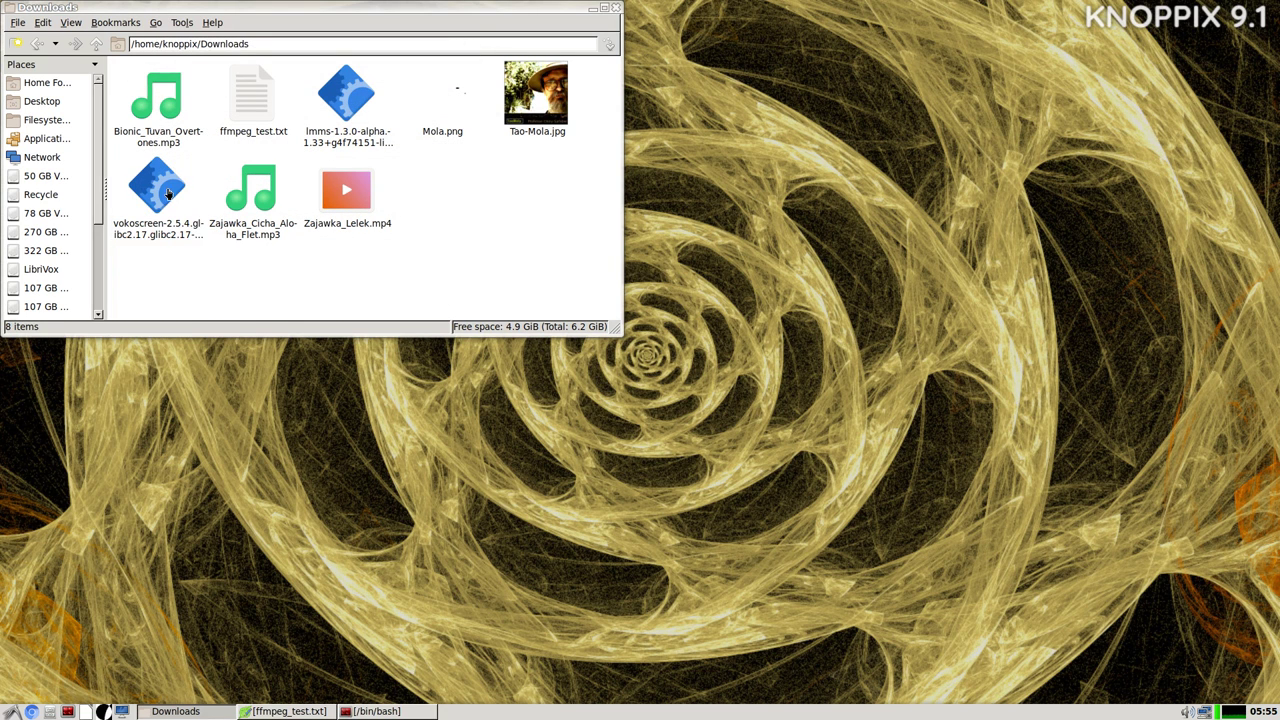
Try to run the vokoscreen AppImage again, first directly and once more in a terminal.
double_click(168, 192)
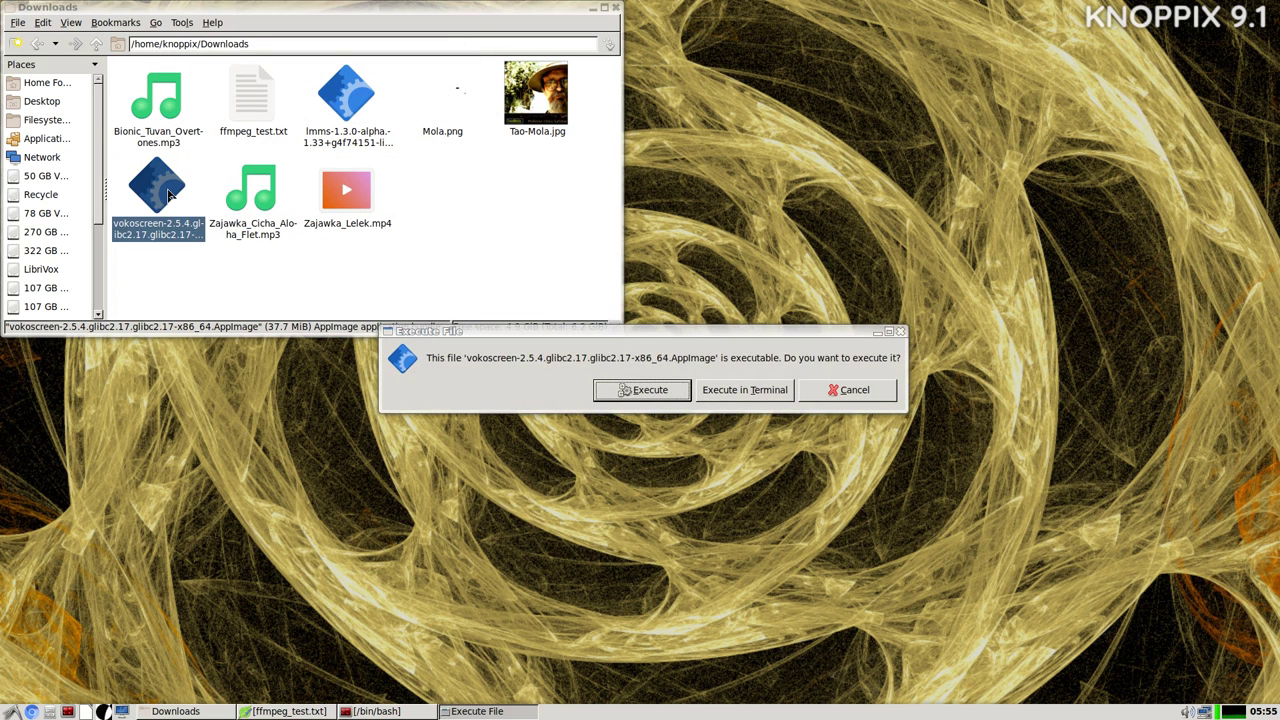
click(661, 395)
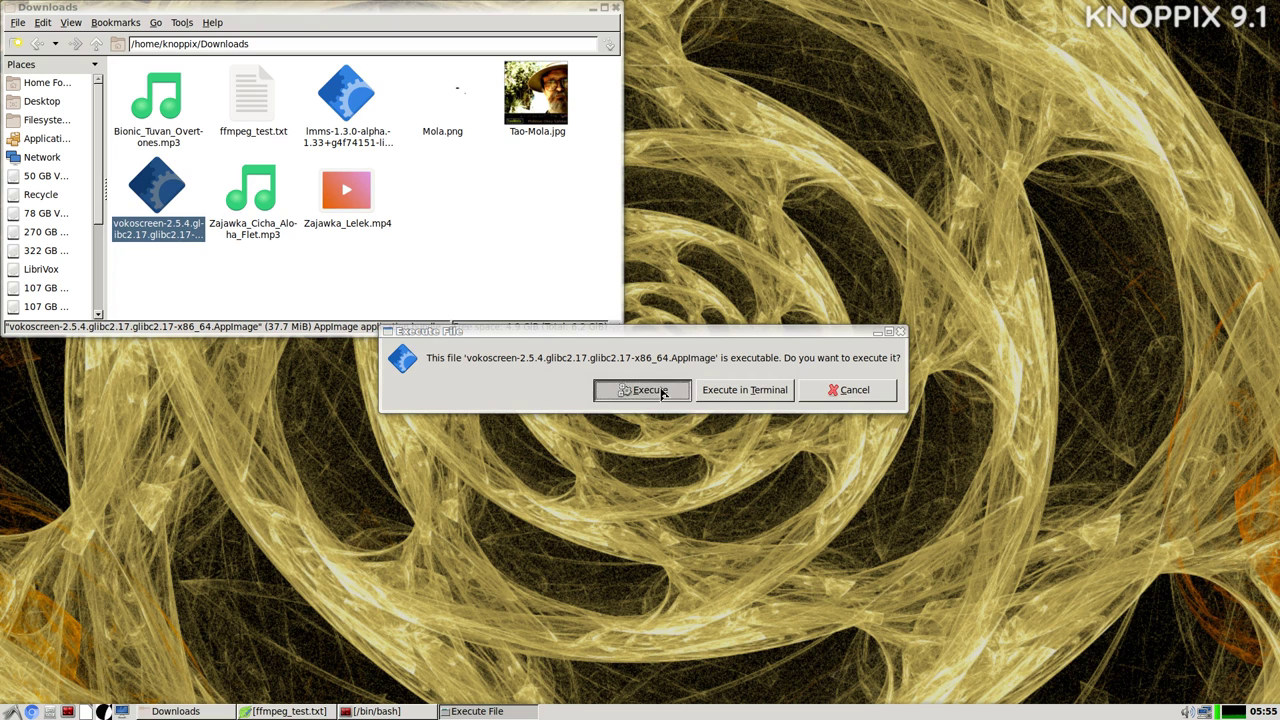
click(357, 276)
double_click(168, 205)
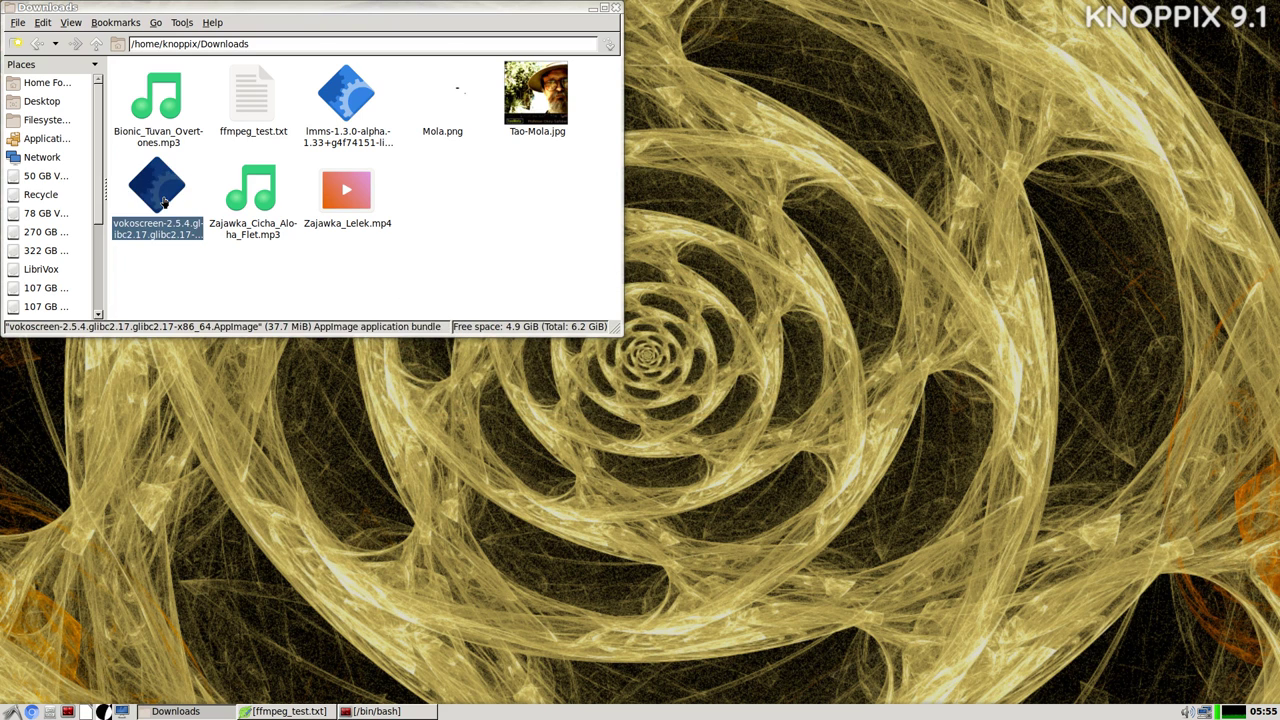
click(757, 402)
click(517, 284)
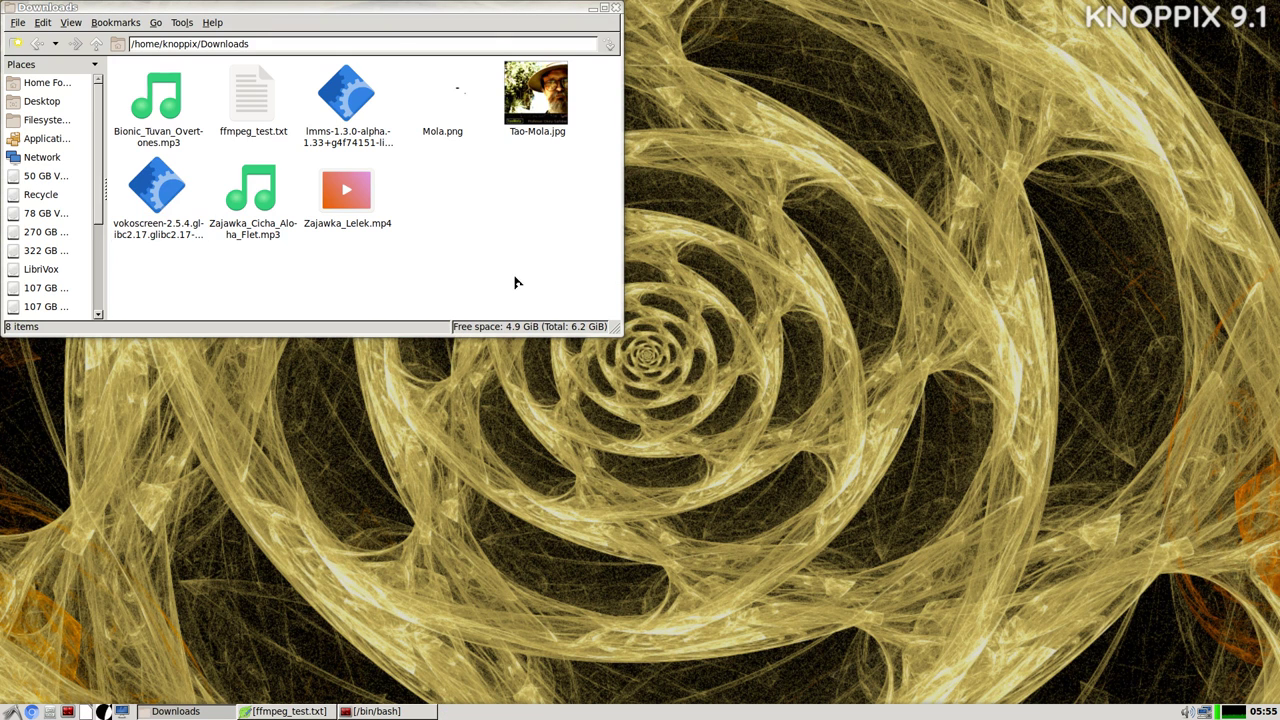
Clear the file selection and move the Downloads window closer to the middle of the desktop.
click(236, 189)
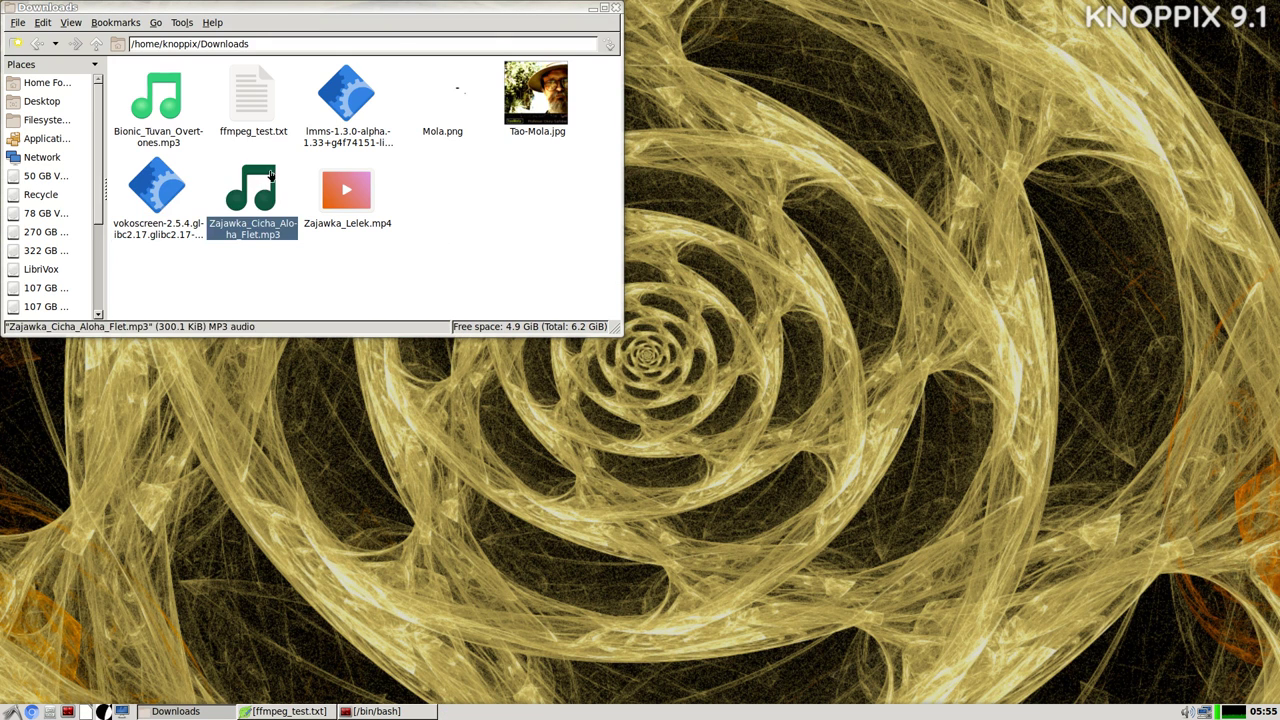
click(495, 238)
drag(357, 8, 505, 33)
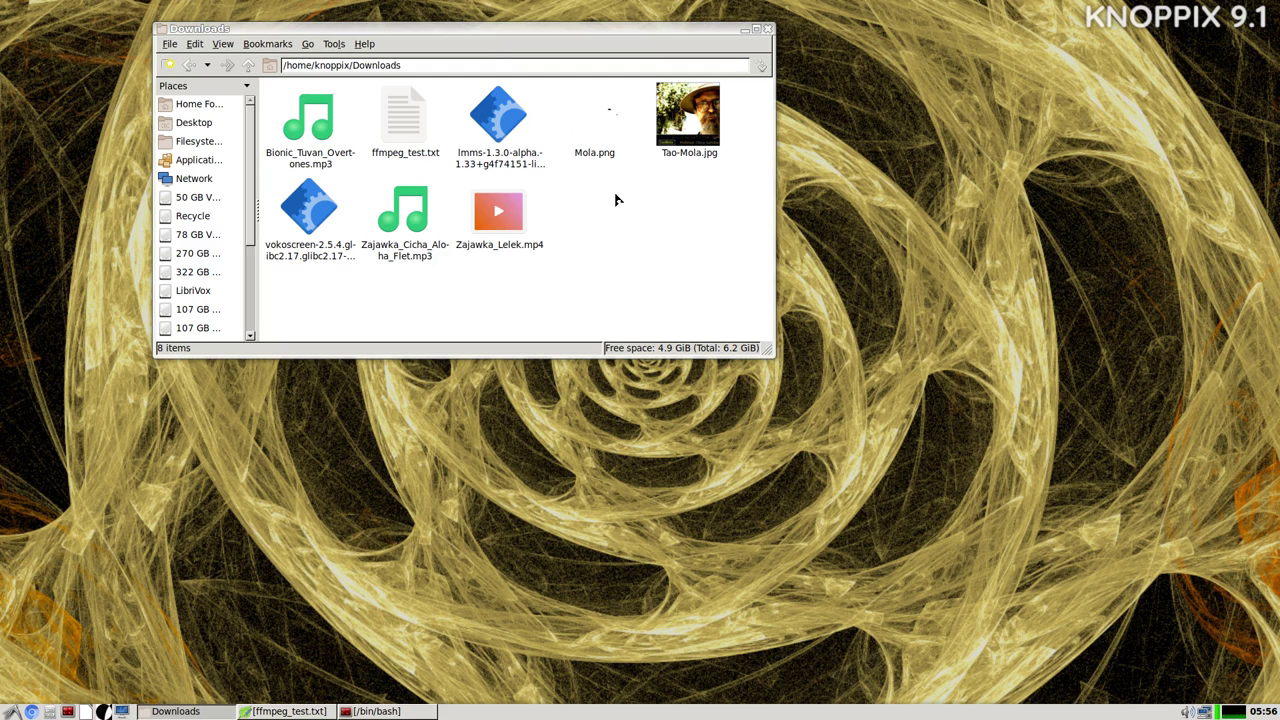
Go up to the home folder and create a new folder named Music in it.
click(248, 65)
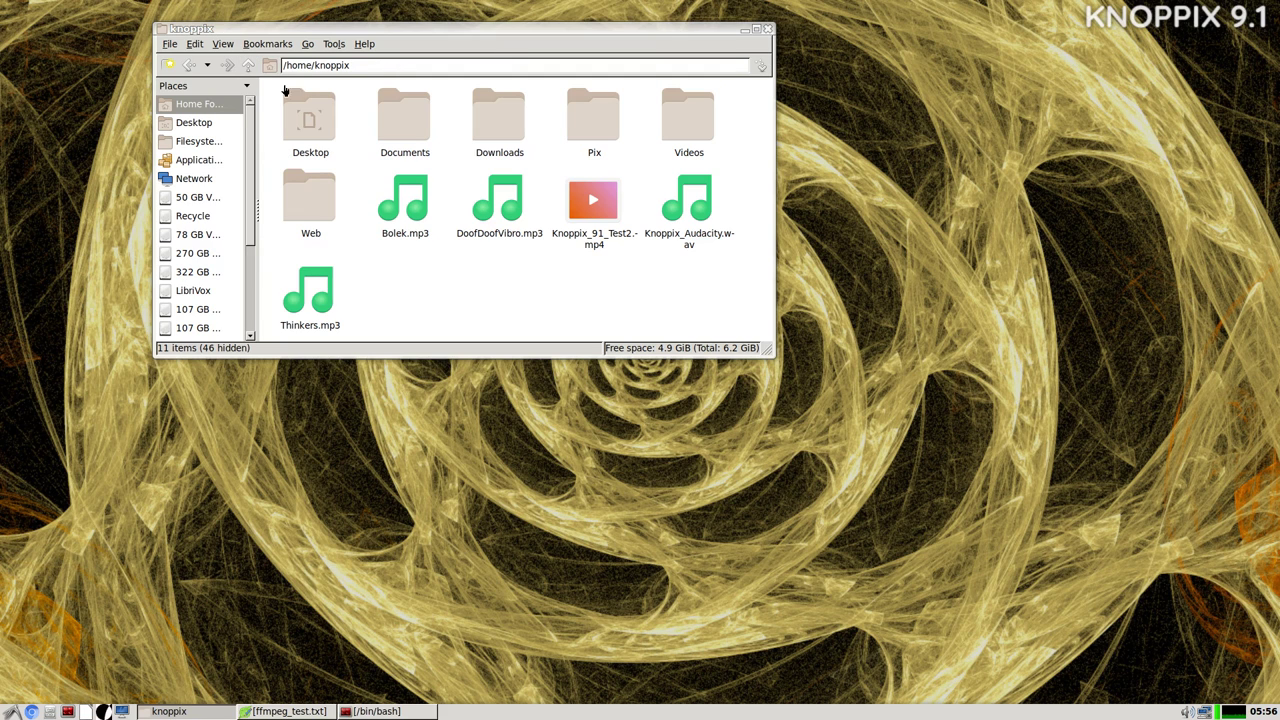
right_click(506, 298)
mouse_move(580, 302)
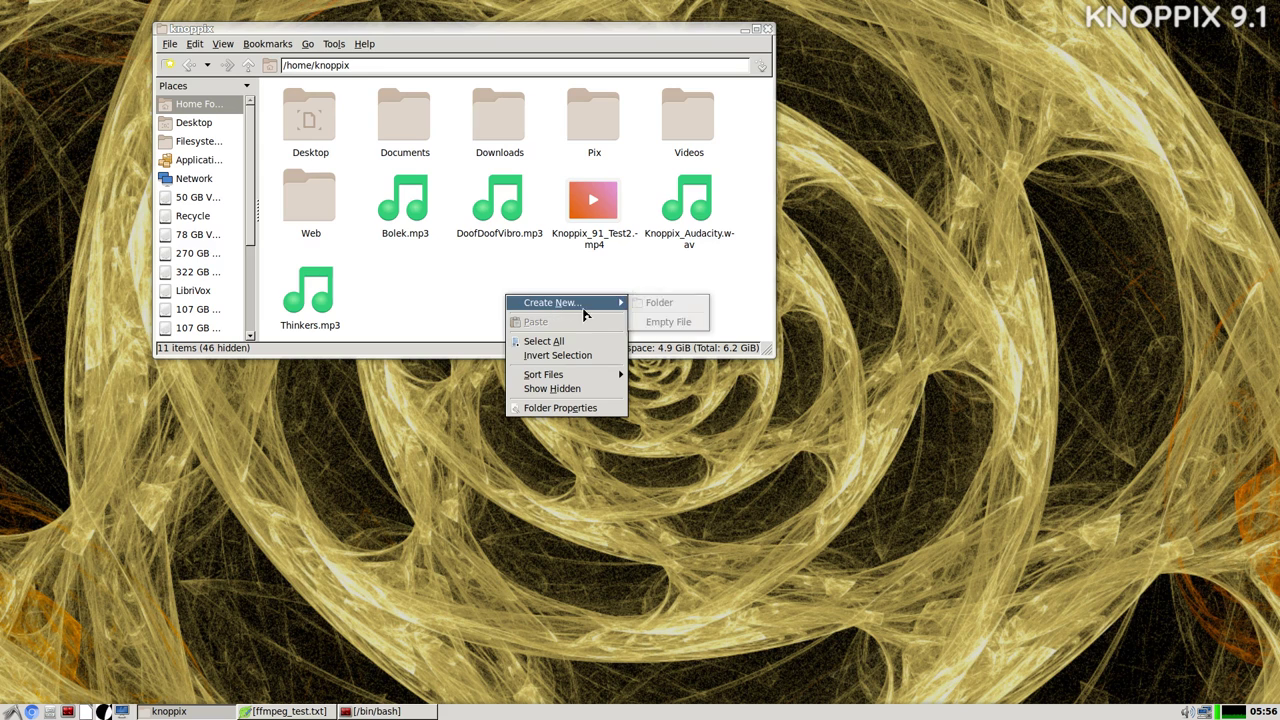
click(673, 306)
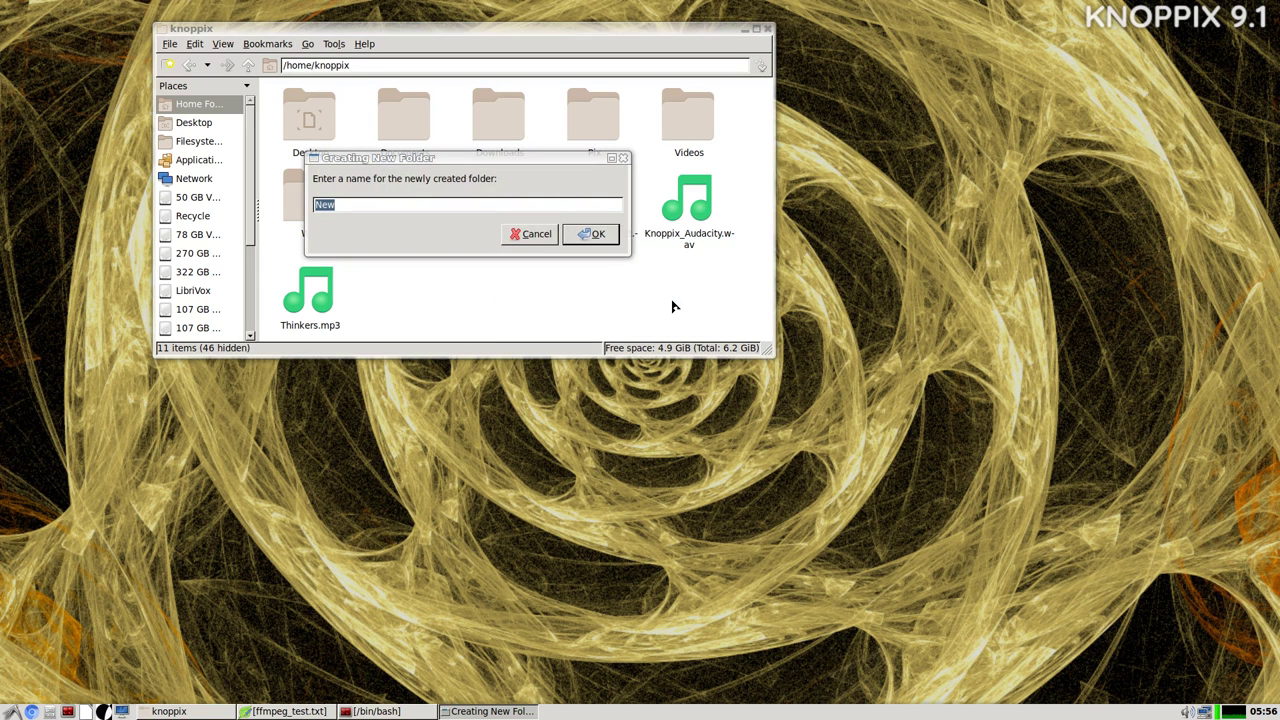
text(Music)
click(588, 234)
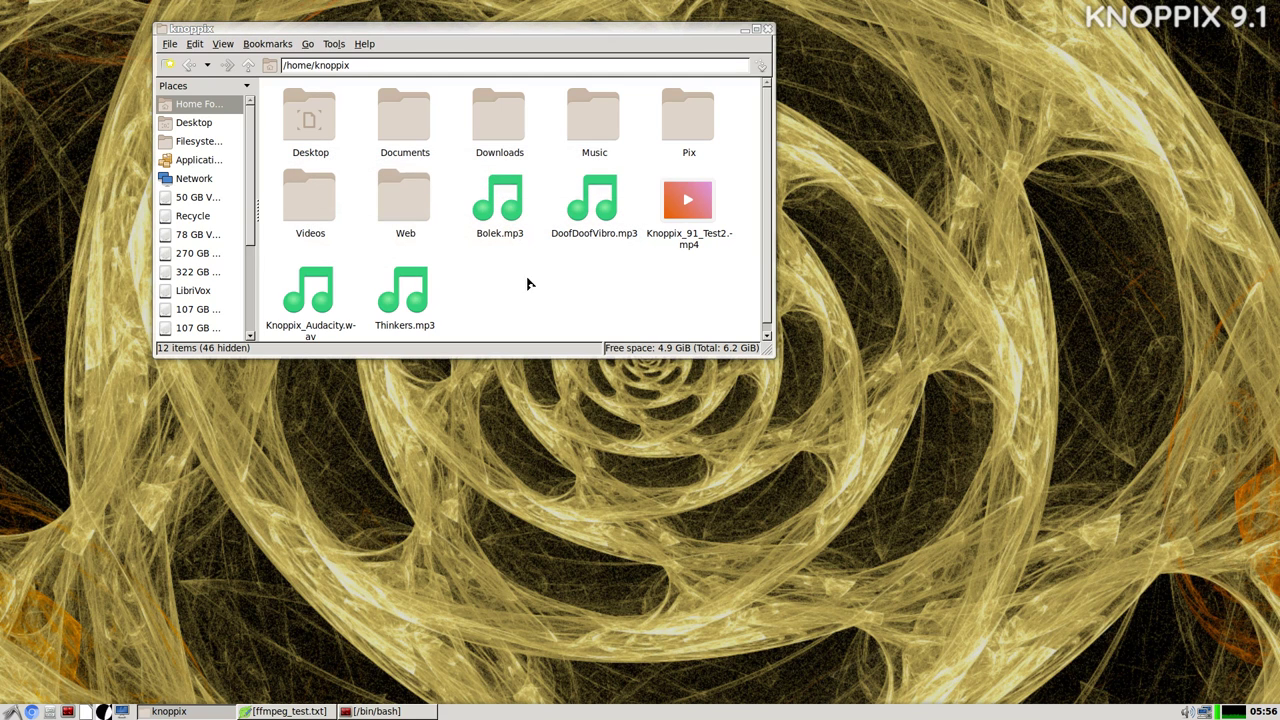
Move Bolek.mp3 and DoofDoofVibro.mp3 into the Music folder, check its contents and return to the home folder.
click(505, 221)
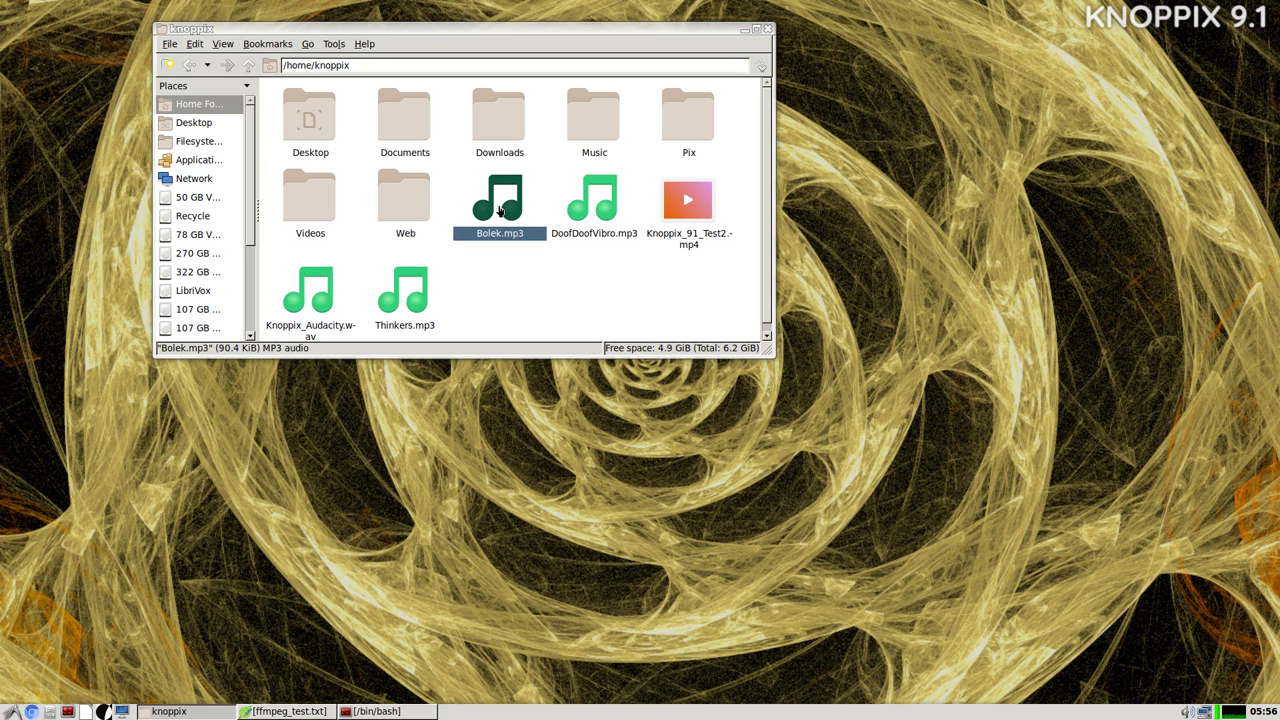
drag(500, 210, 608, 116)
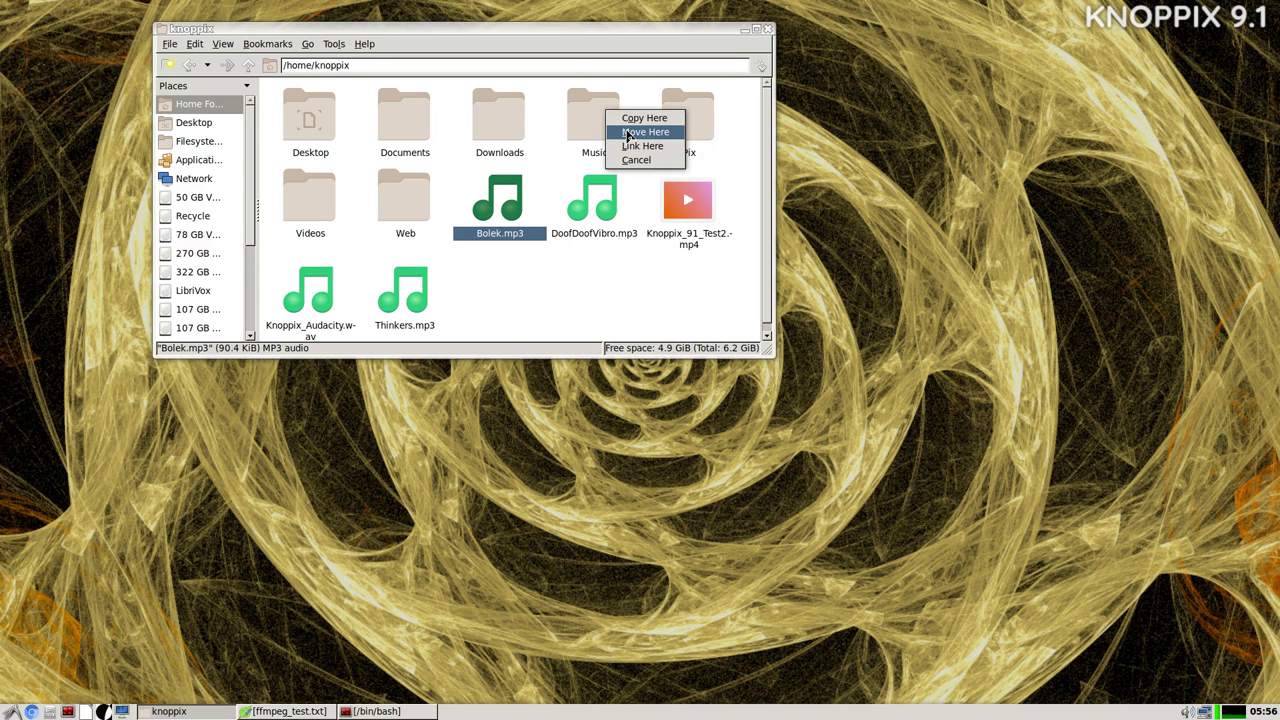
click(628, 133)
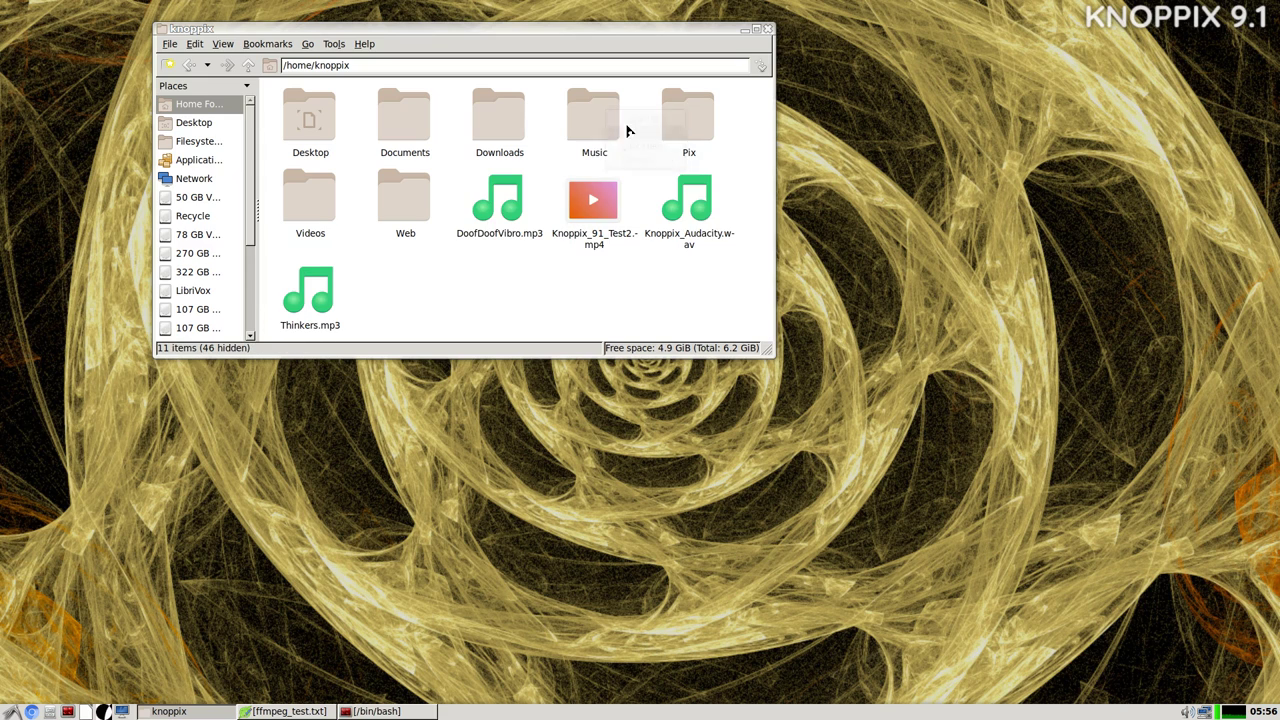
click(503, 210)
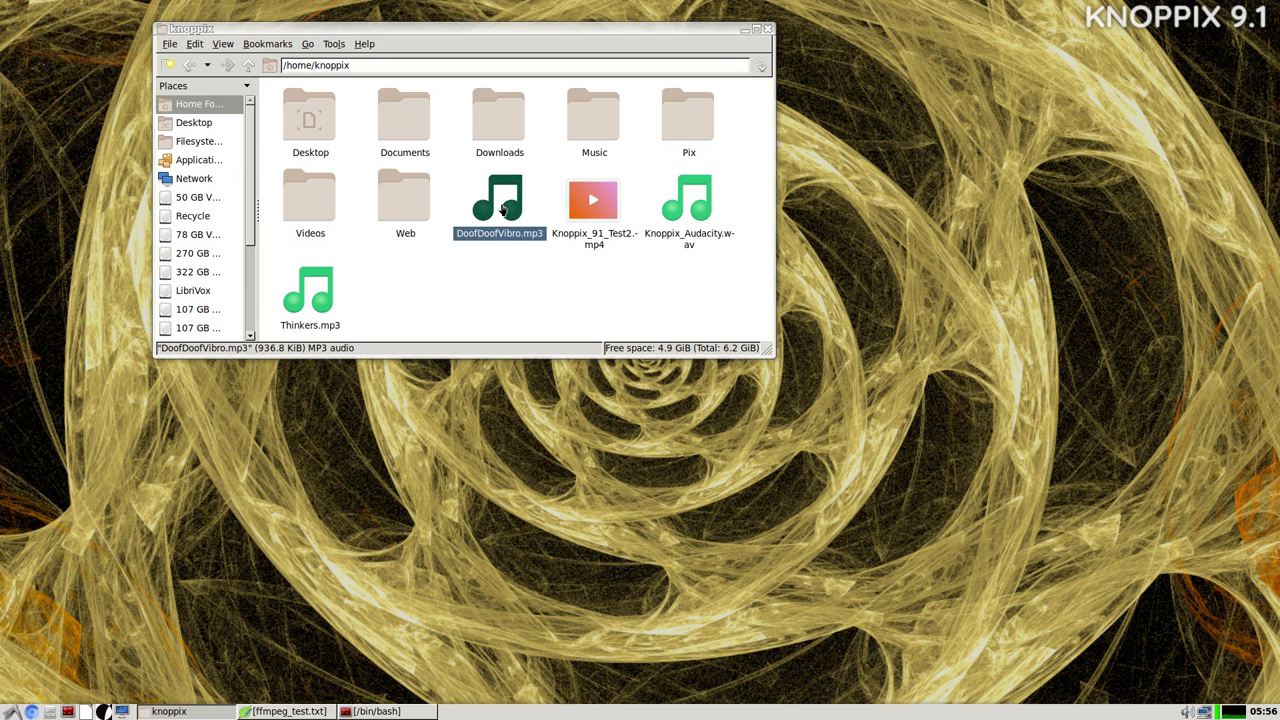
drag(503, 210, 578, 117)
double_click(578, 118)
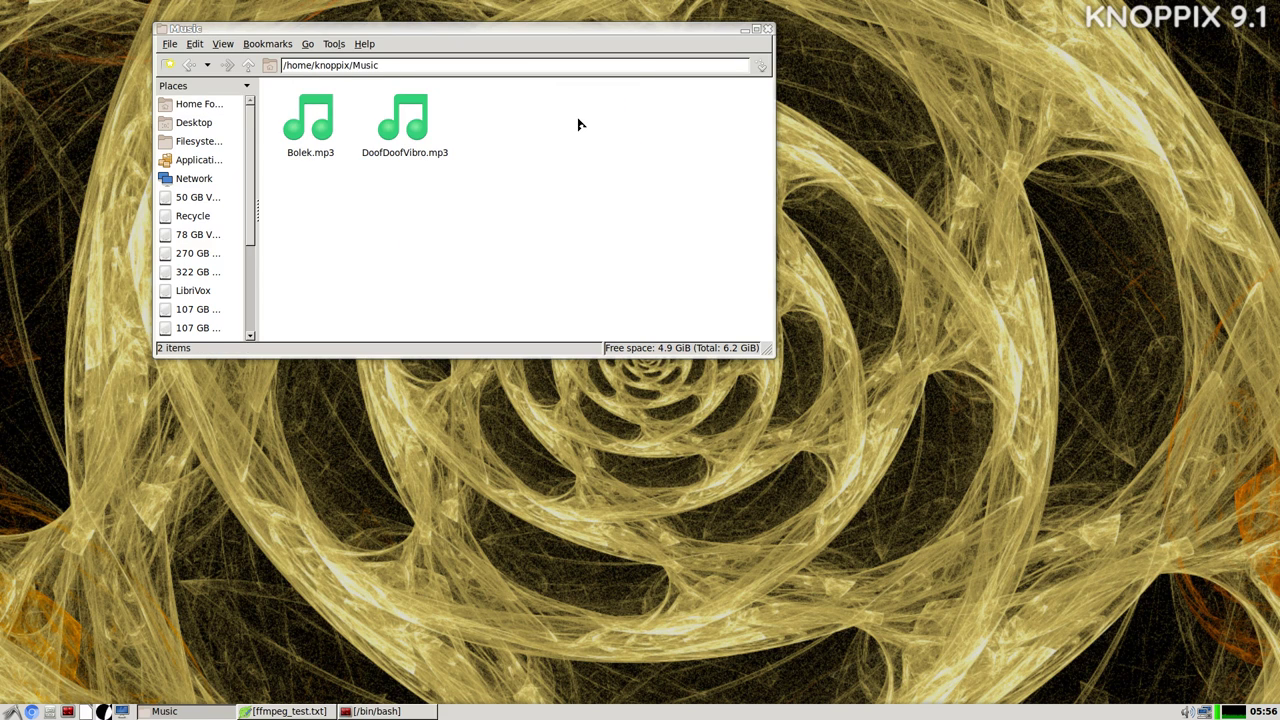
click(251, 66)
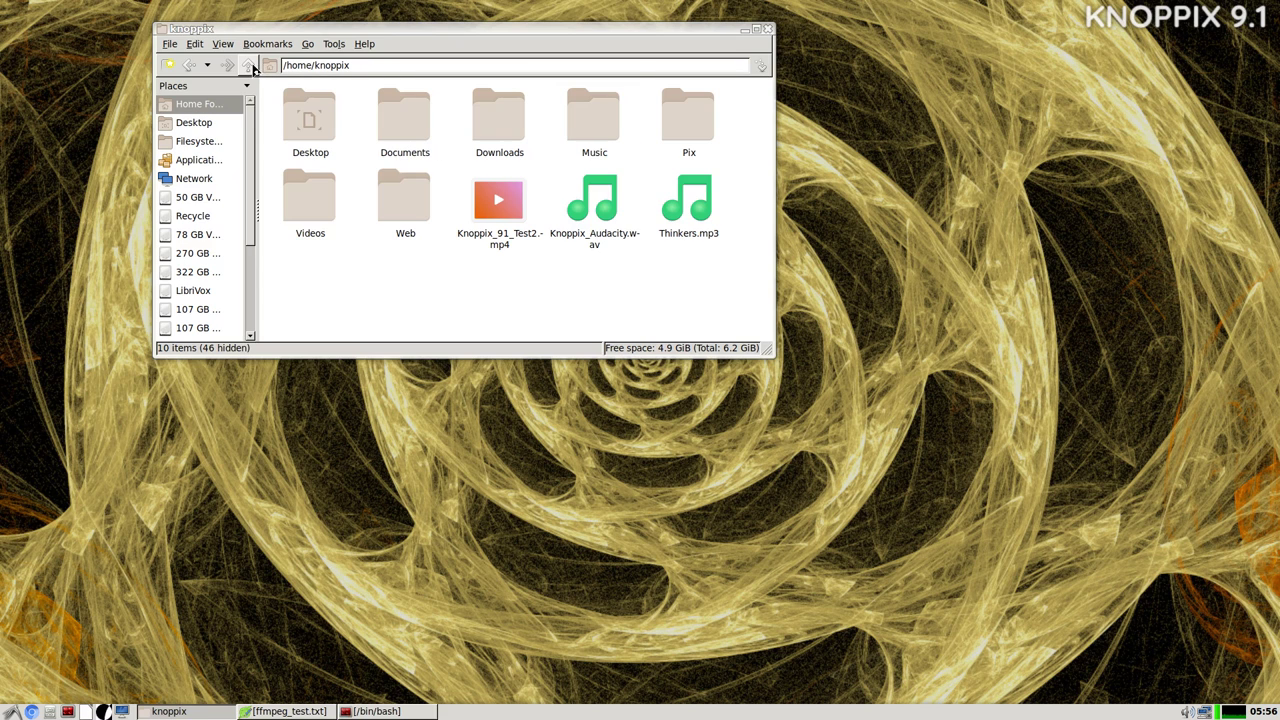
Move Knoppix_Audacity.wav and Thinkers.mp3 from the home folder into the Music folder.
click(415, 210)
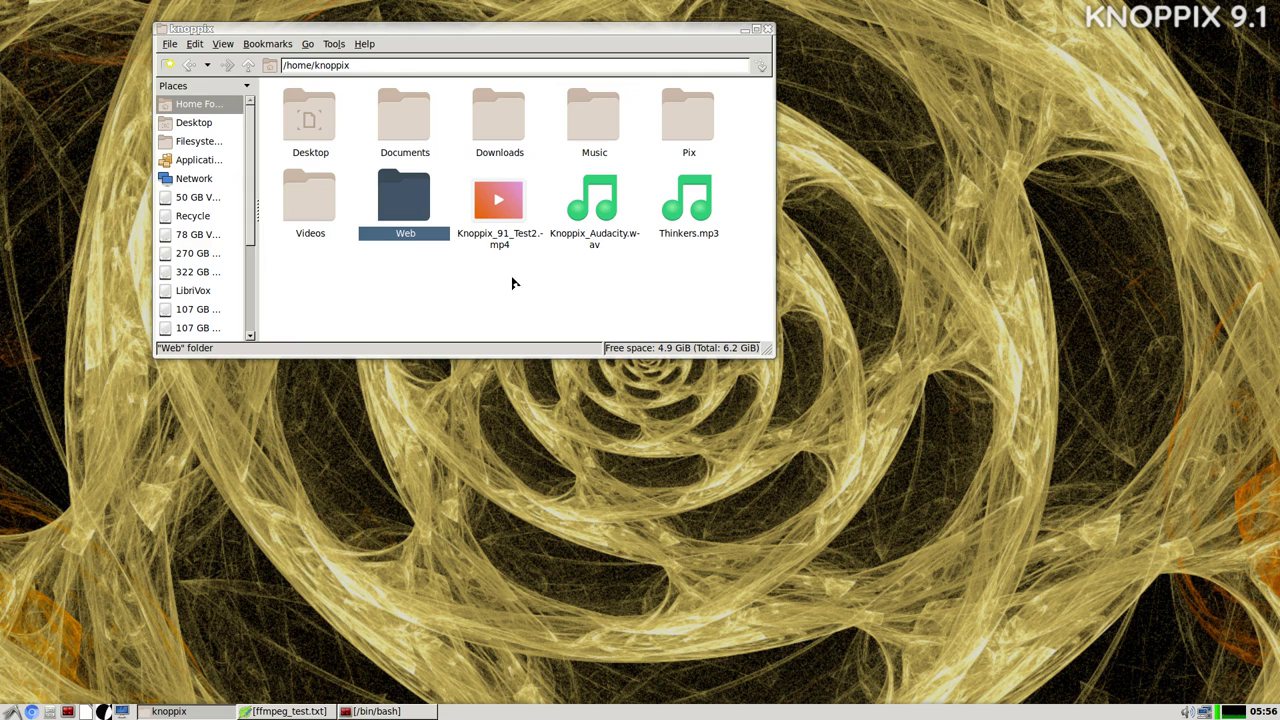
click(595, 203)
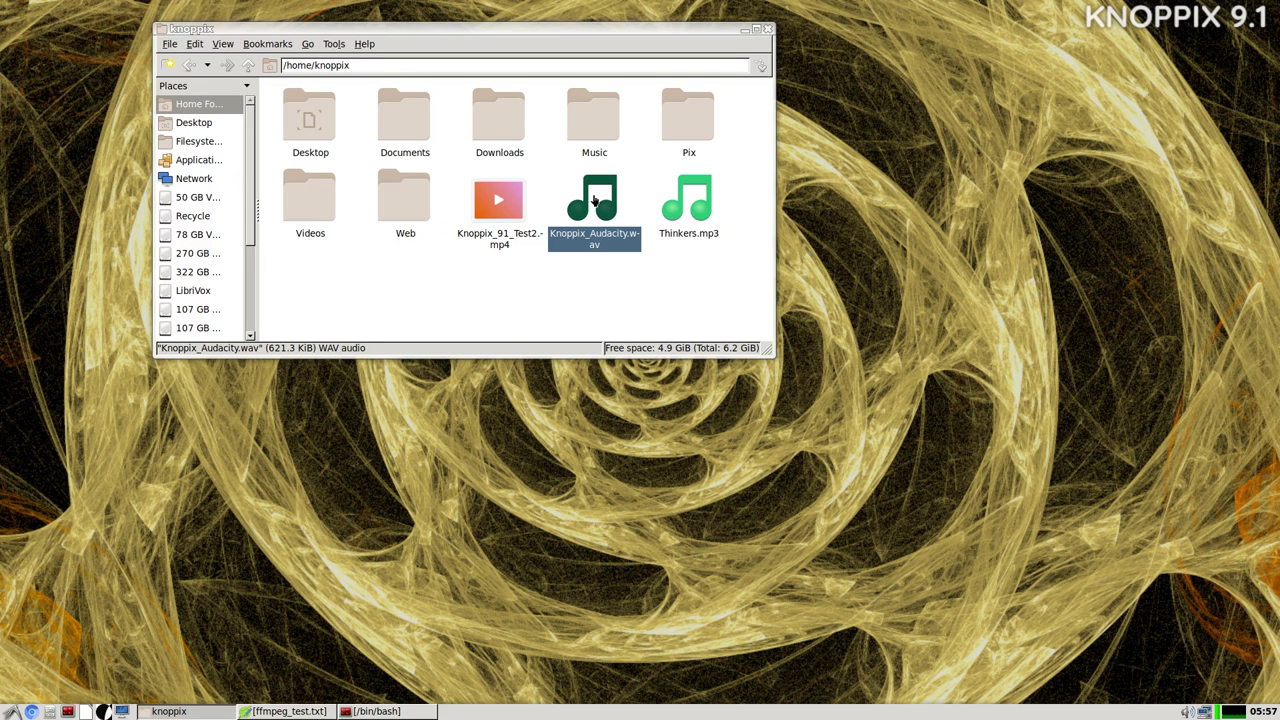
drag(595, 203, 588, 148)
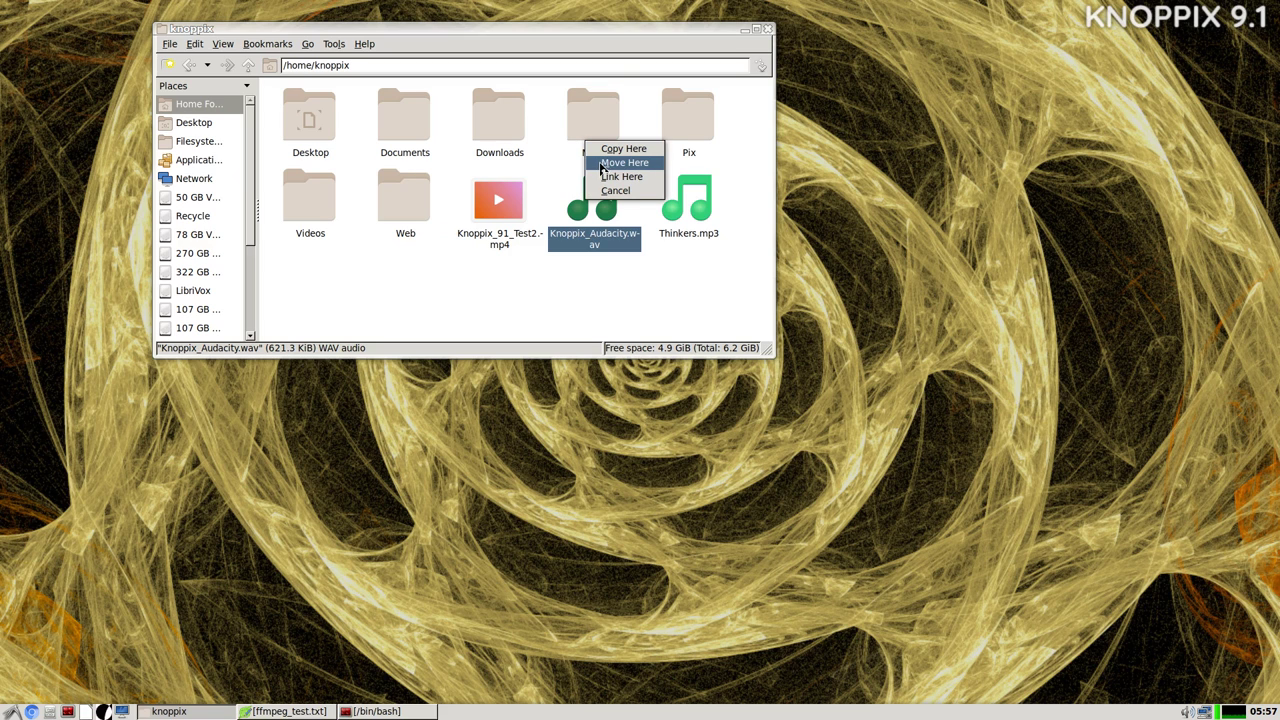
click(603, 164)
click(596, 207)
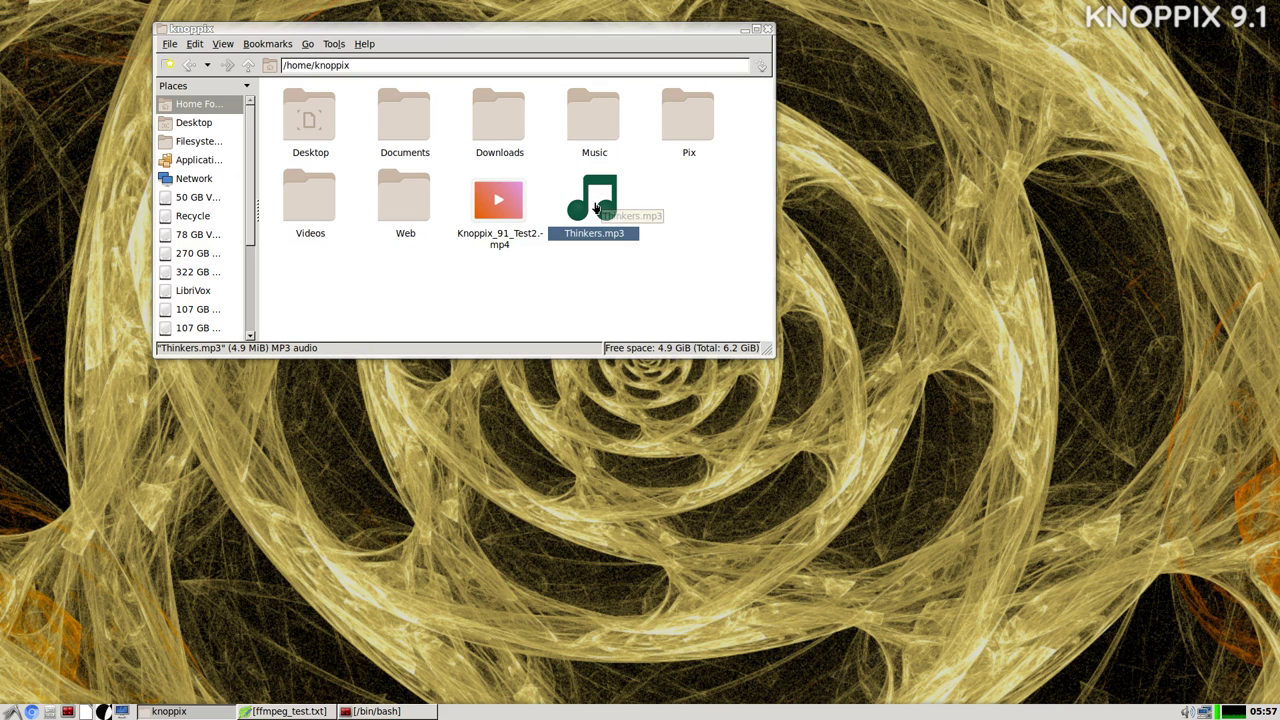
drag(596, 207, 589, 137)
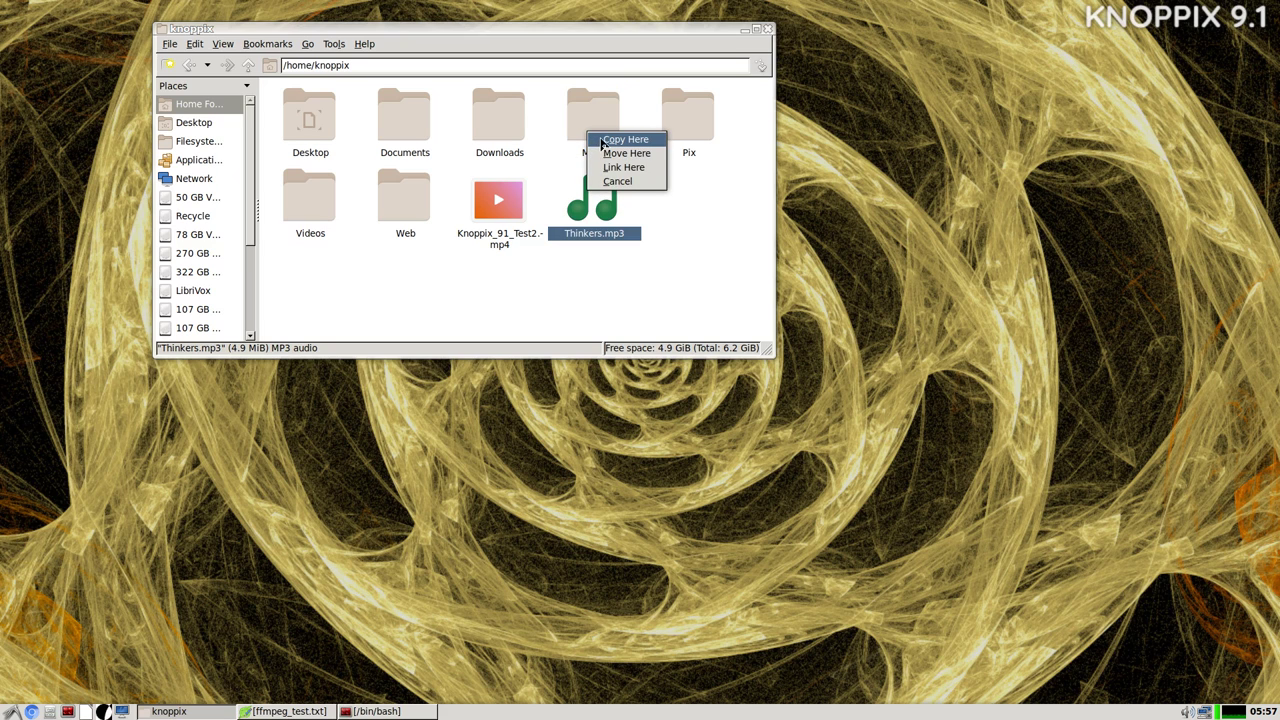
click(614, 155)
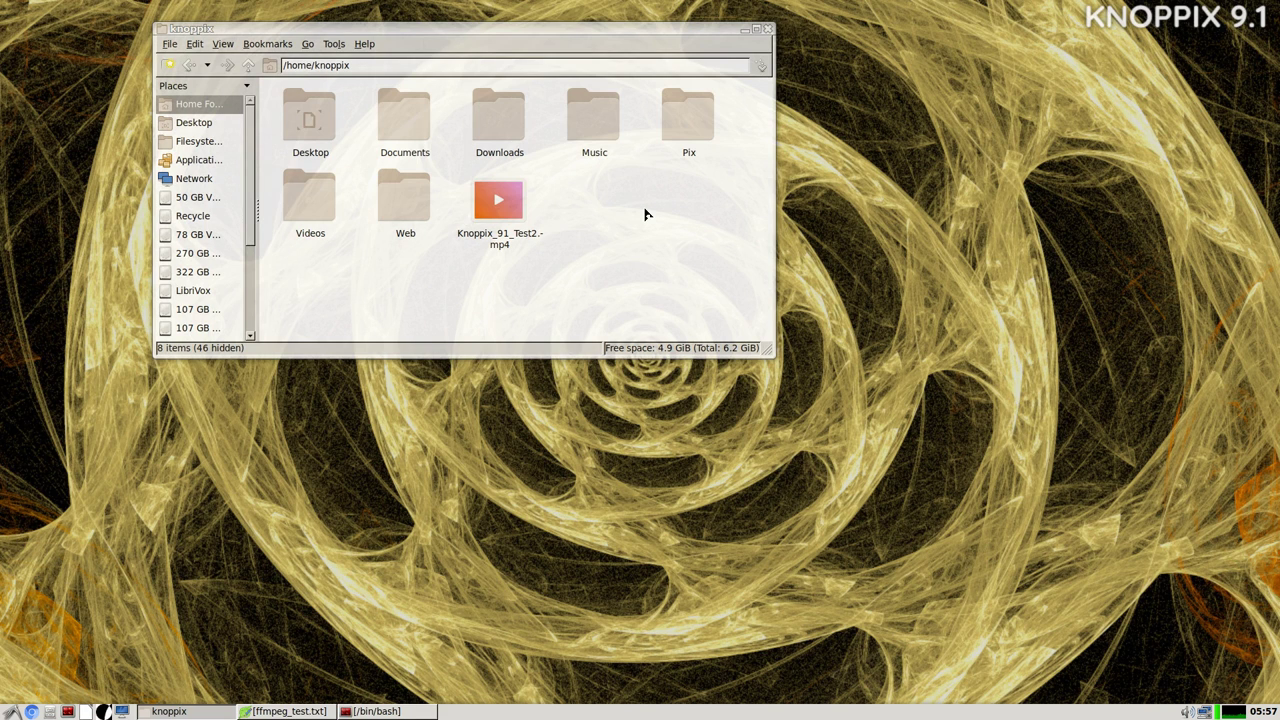
Try smaller and larger icon sizes in the home folder, and leave the icons one size smaller than at the start.
key(ctrl+minus)
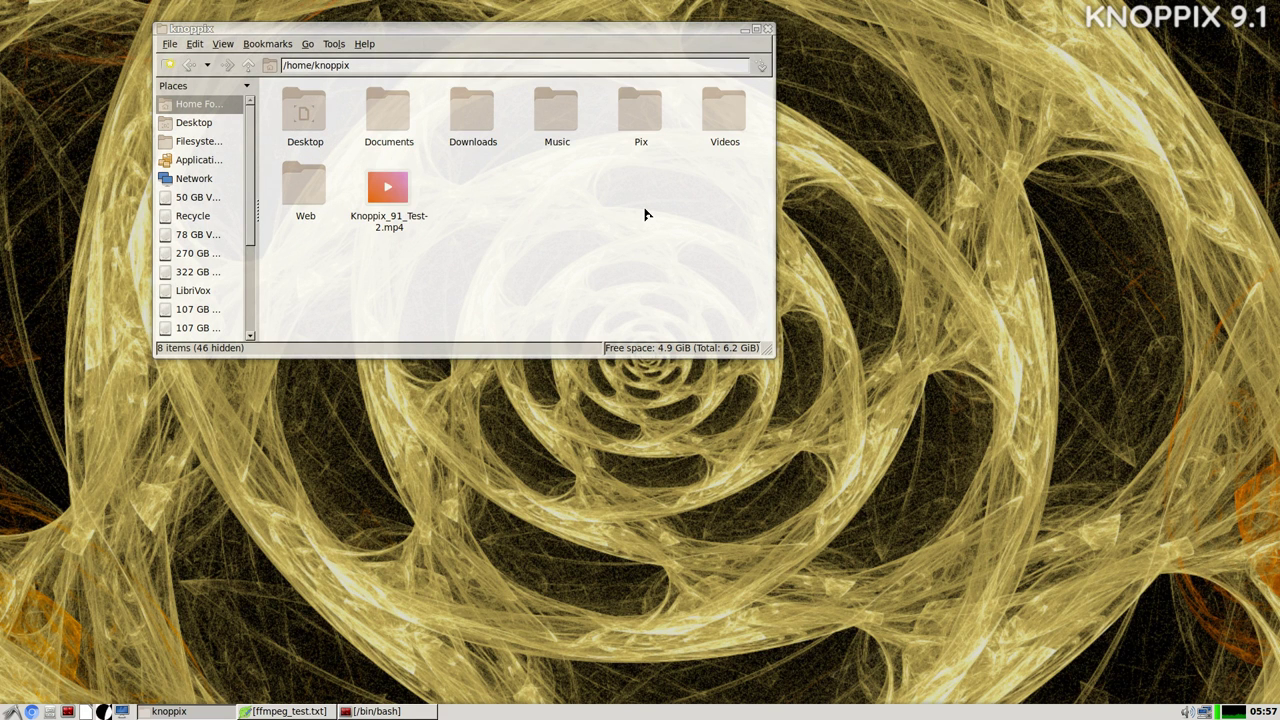
key(ctrl+minus)
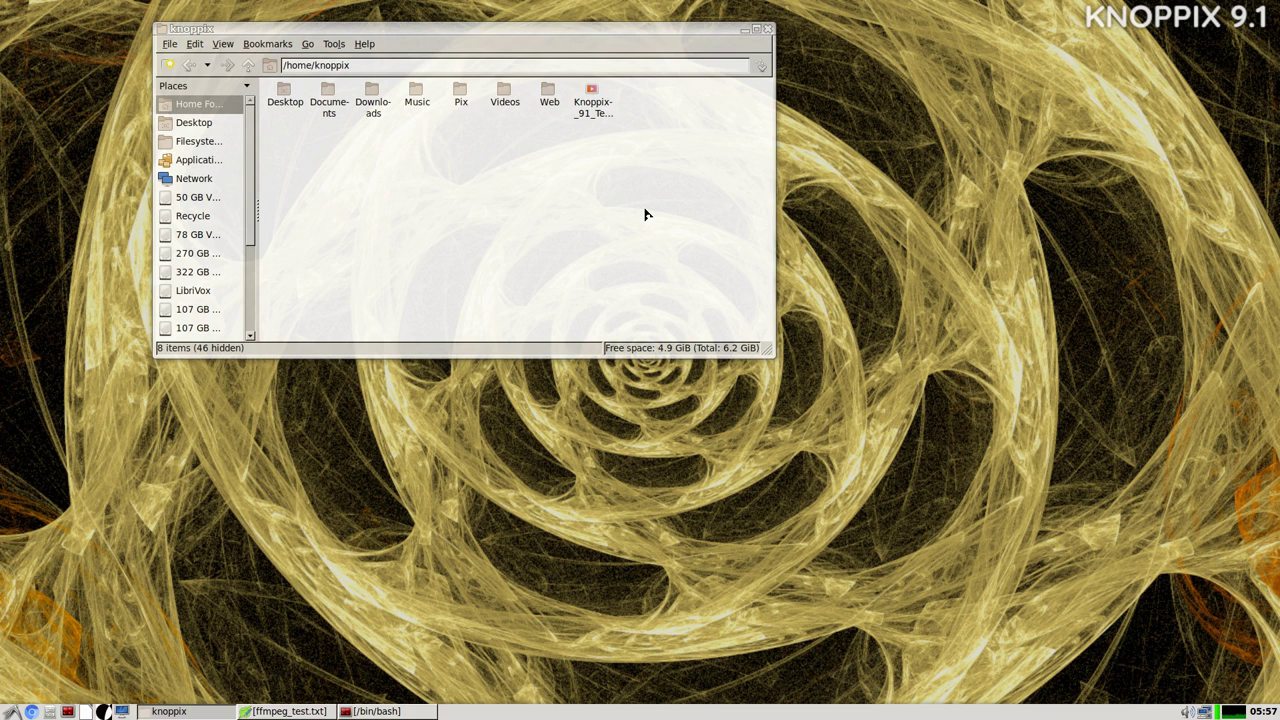
key(ctrl+plus)
key(ctrl+plus)
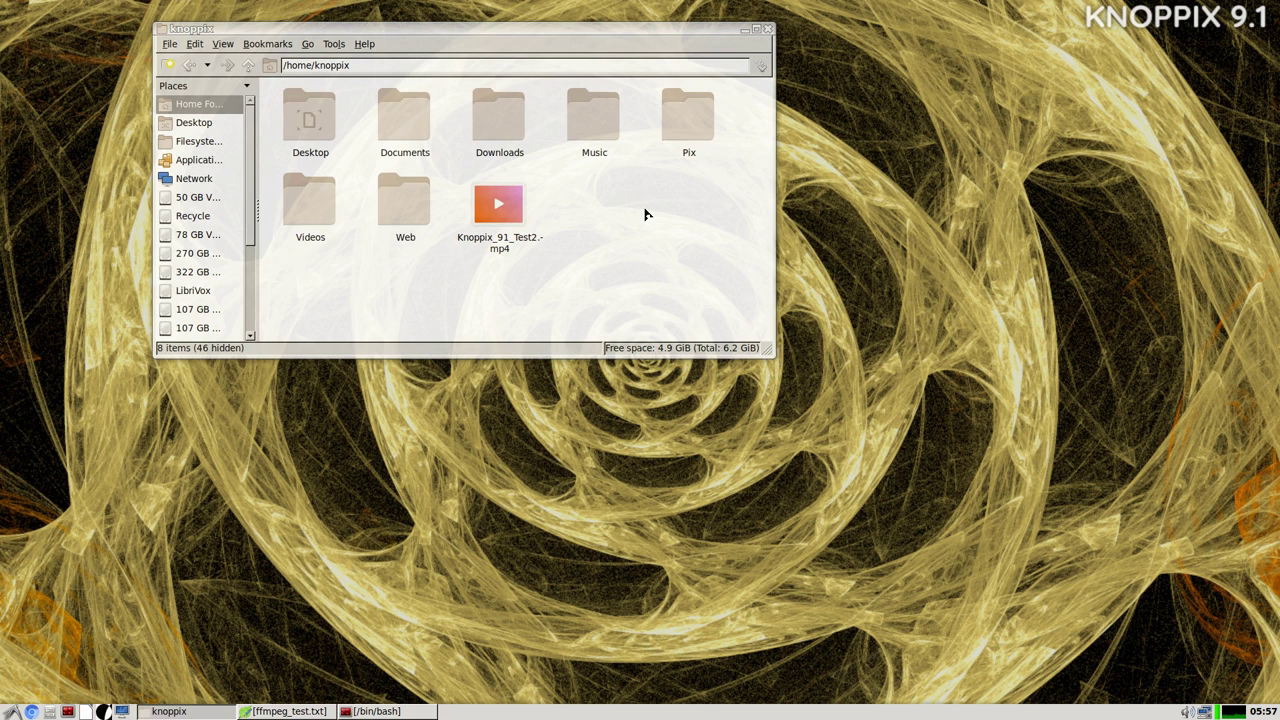
key(ctrl+plus)
key(ctrl+plus)
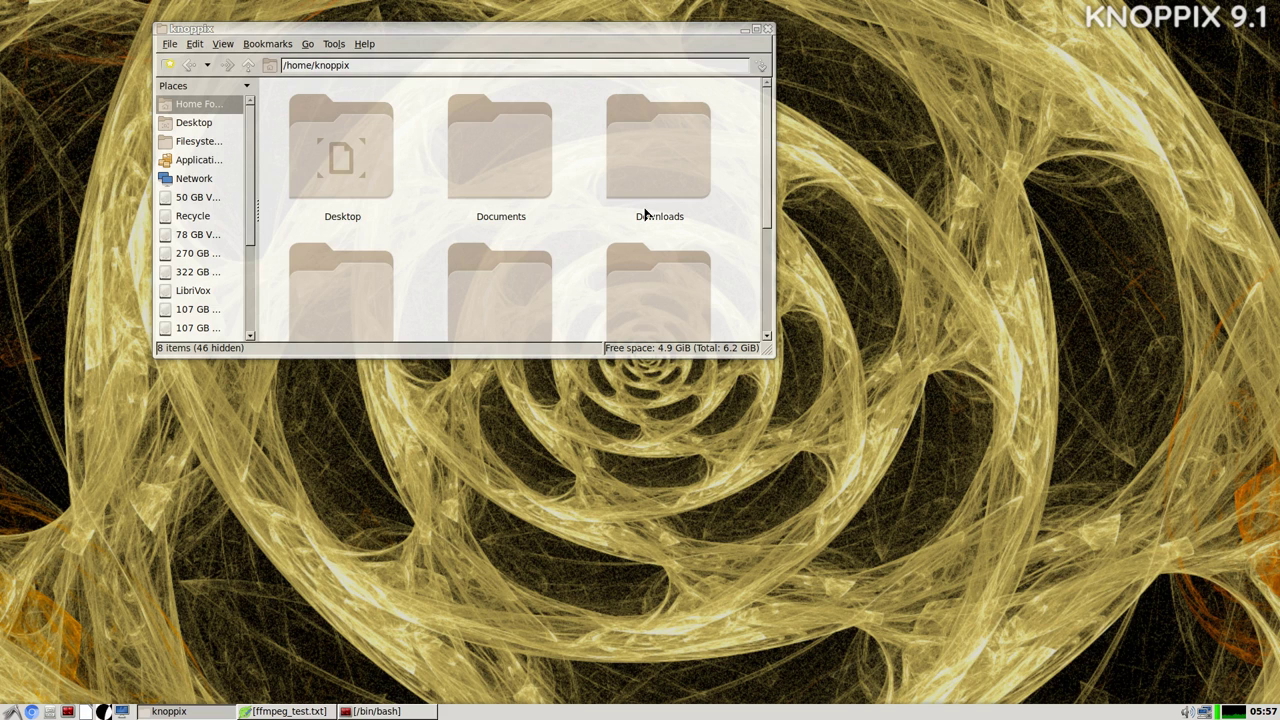
key(ctrl+minus)
key(ctrl+minus)
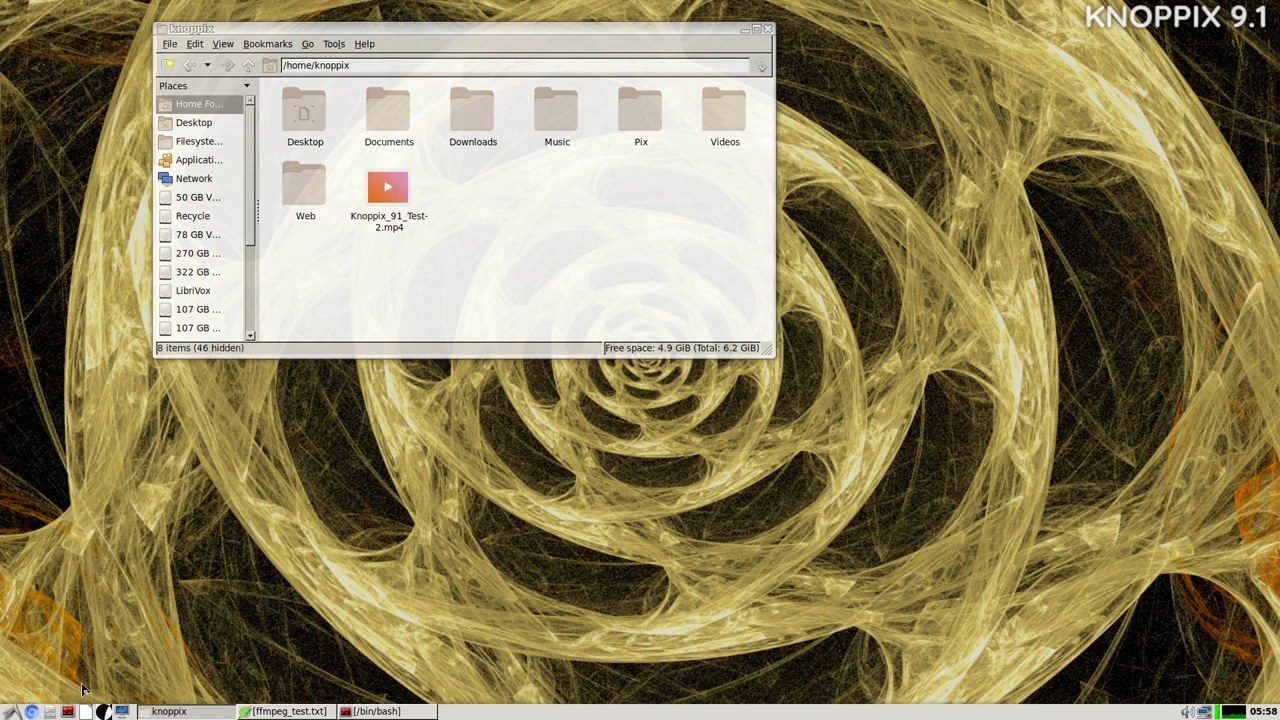
Look through the application categories and launch Konsole from the system tools.
click(12, 712)
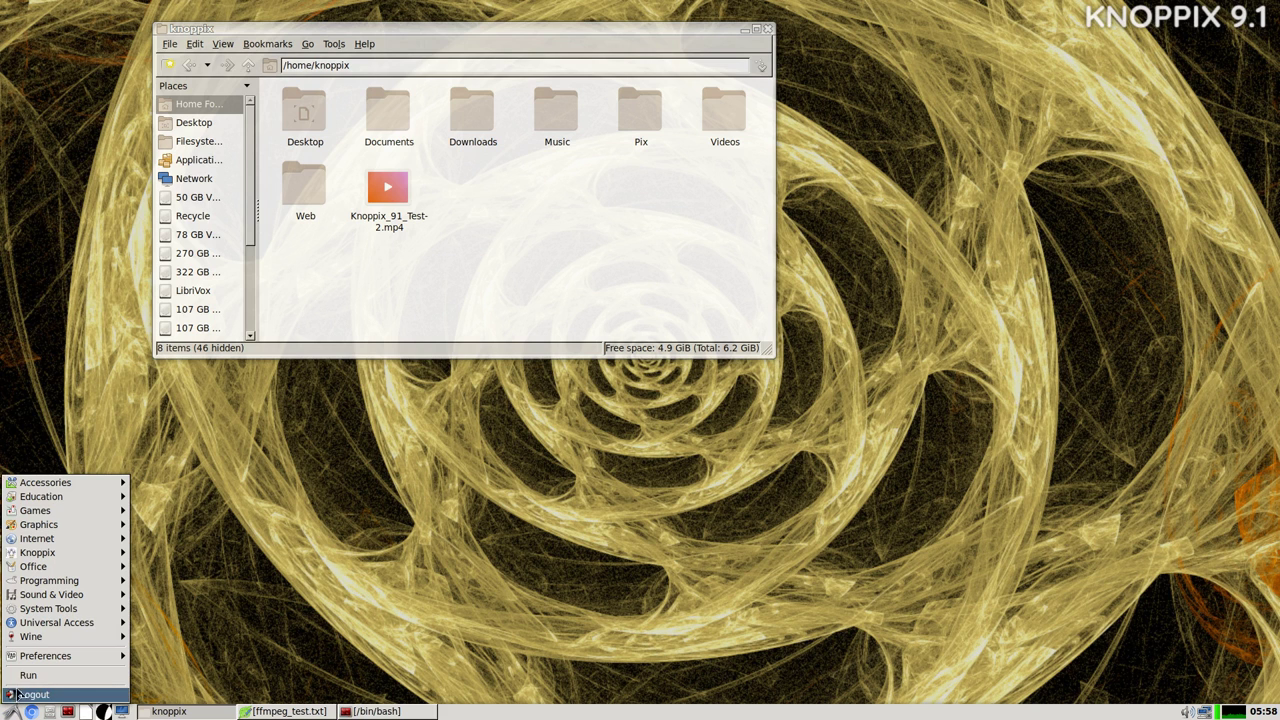
mouse_move(27, 625)
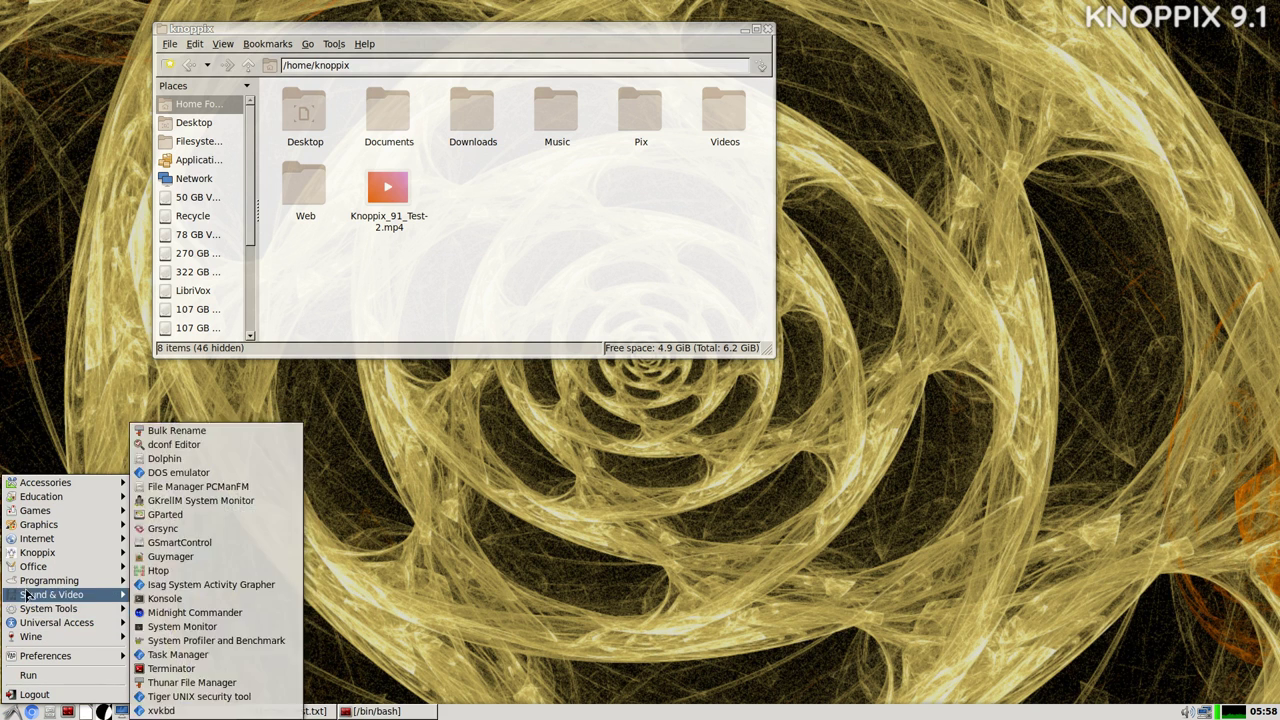
mouse_move(28, 596)
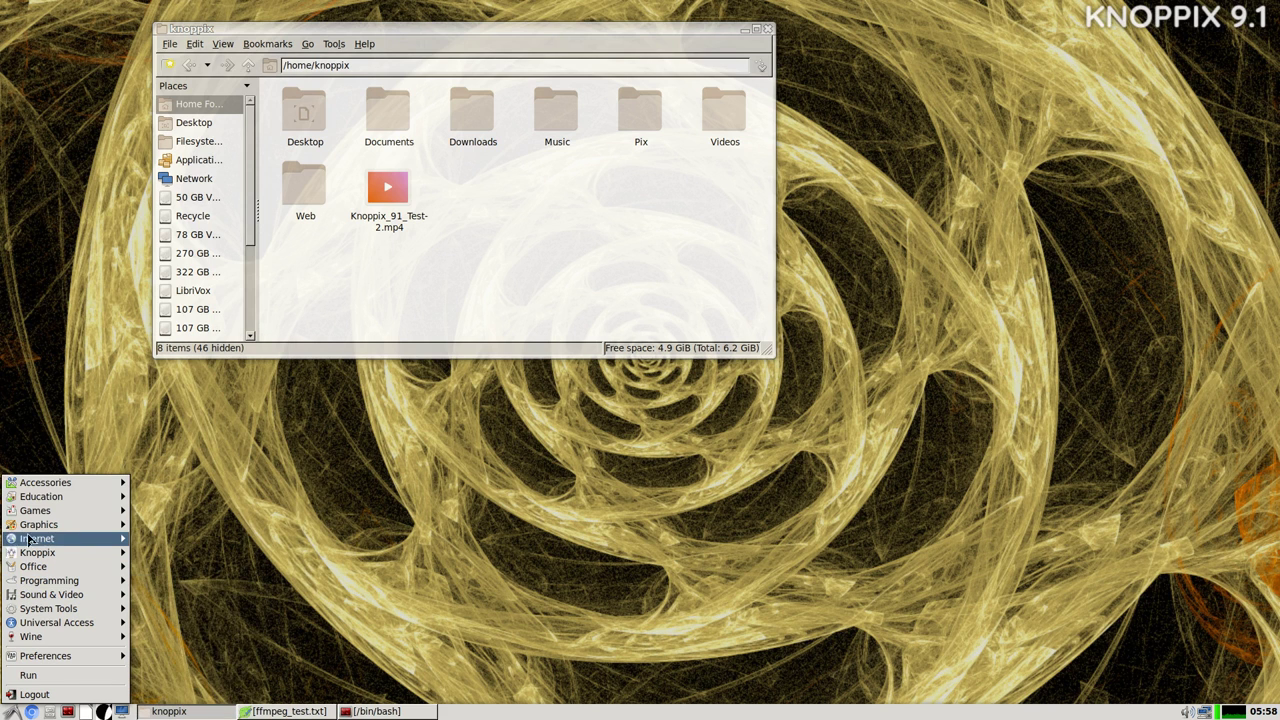
mouse_move(31, 489)
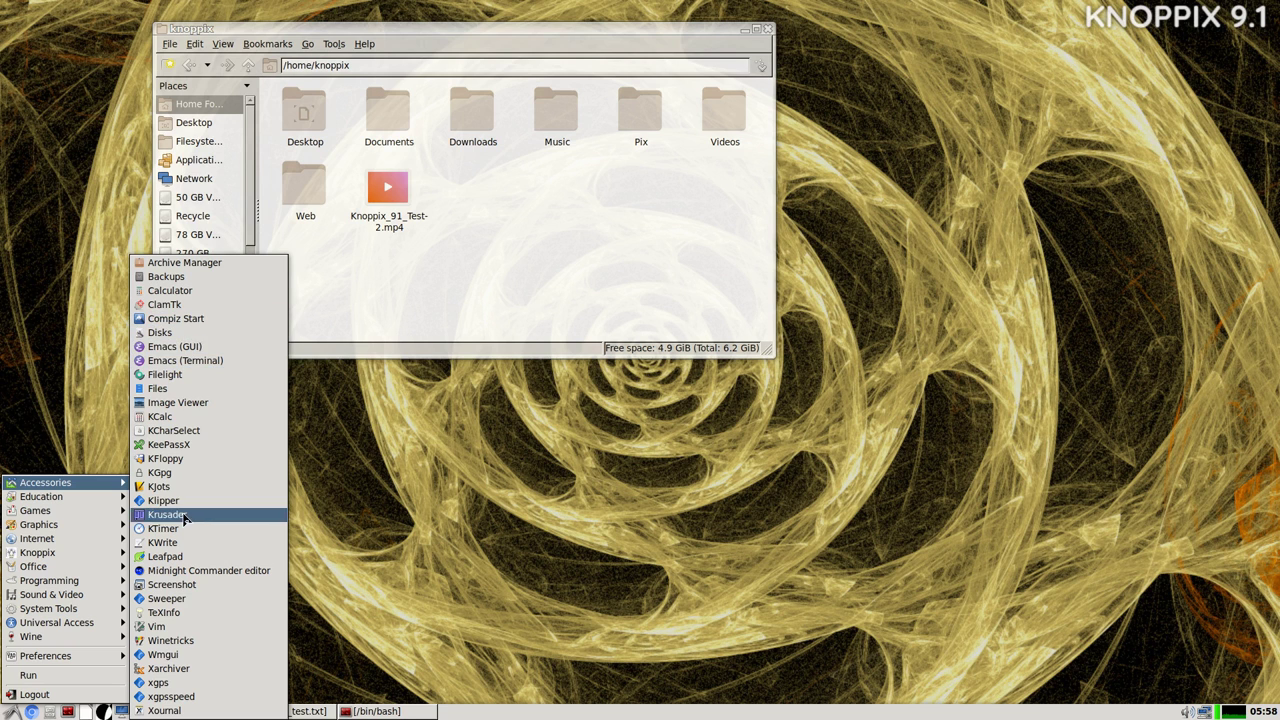
mouse_move(78, 614)
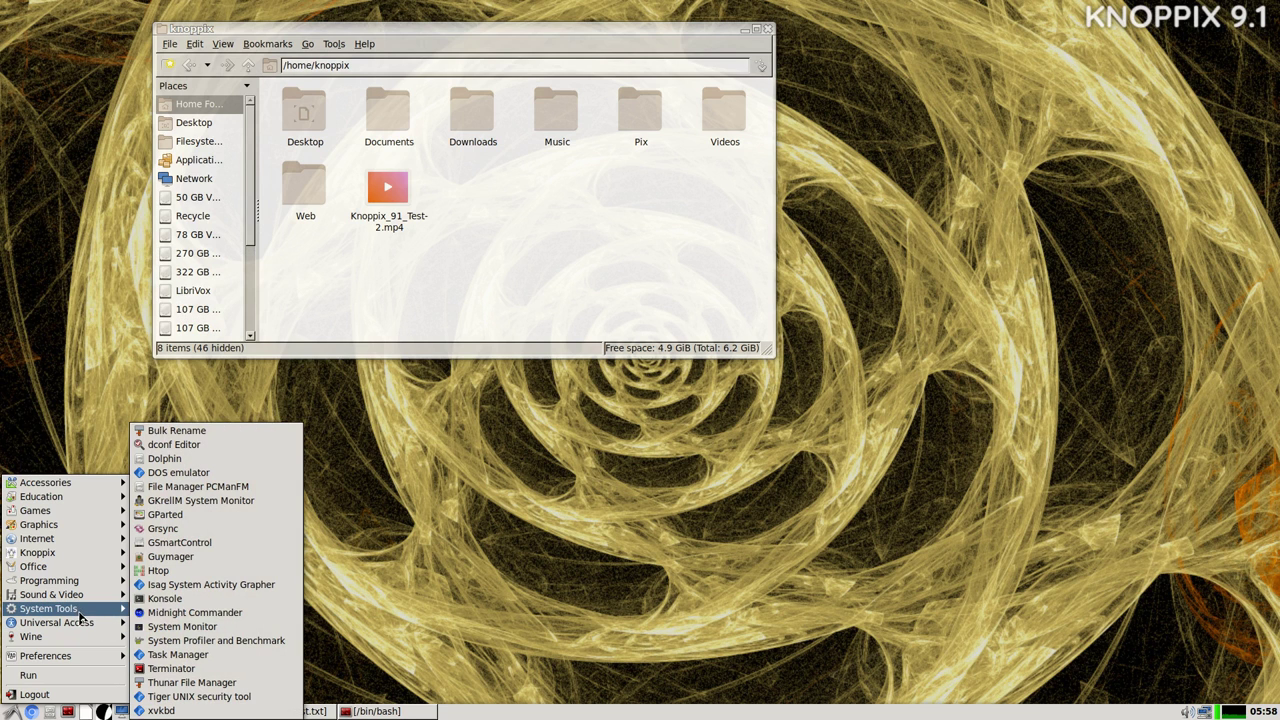
click(185, 599)
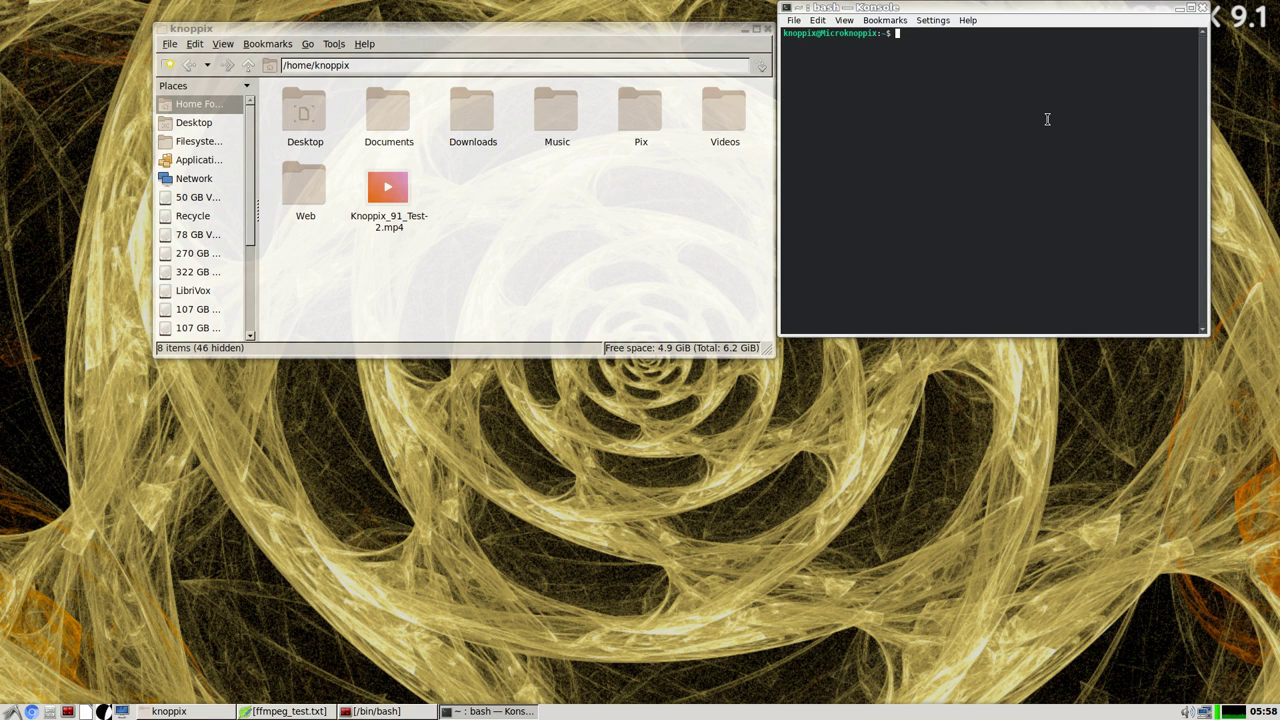
Look up the font size options in Konsole and enlarge the terminal font by five increments.
click(845, 21)
mouse_move(855, 38)
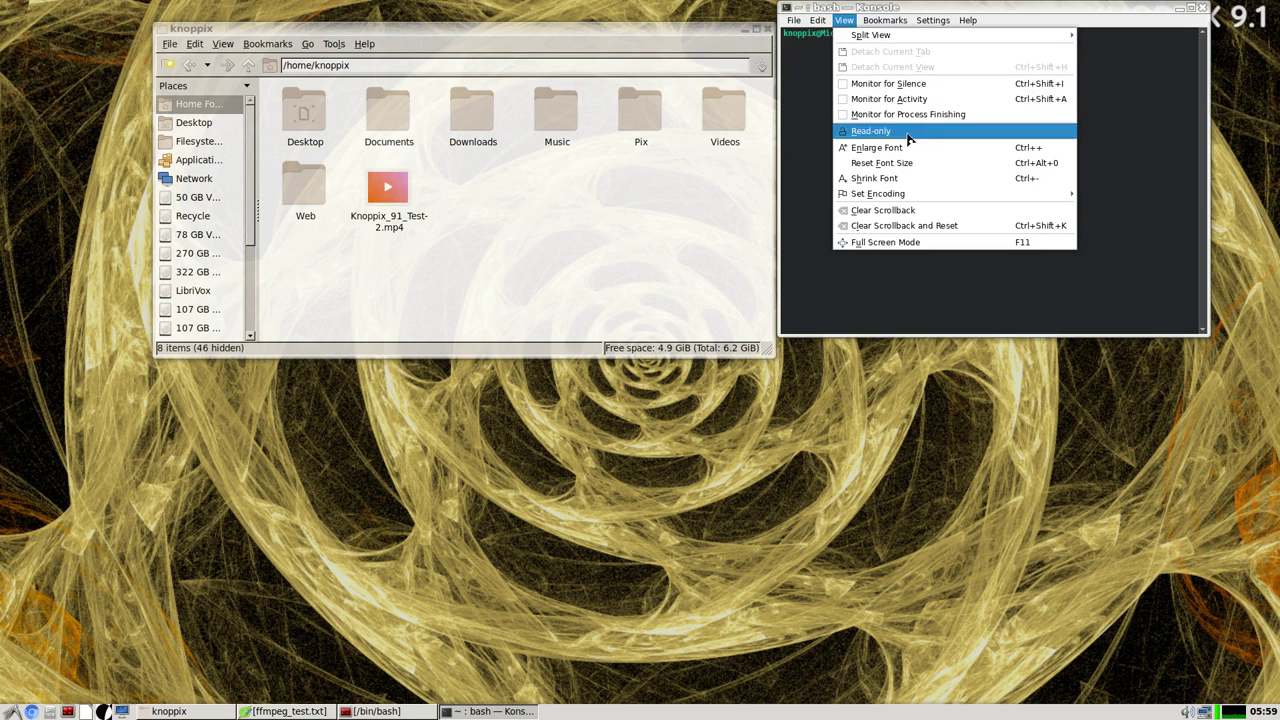
click(1162, 177)
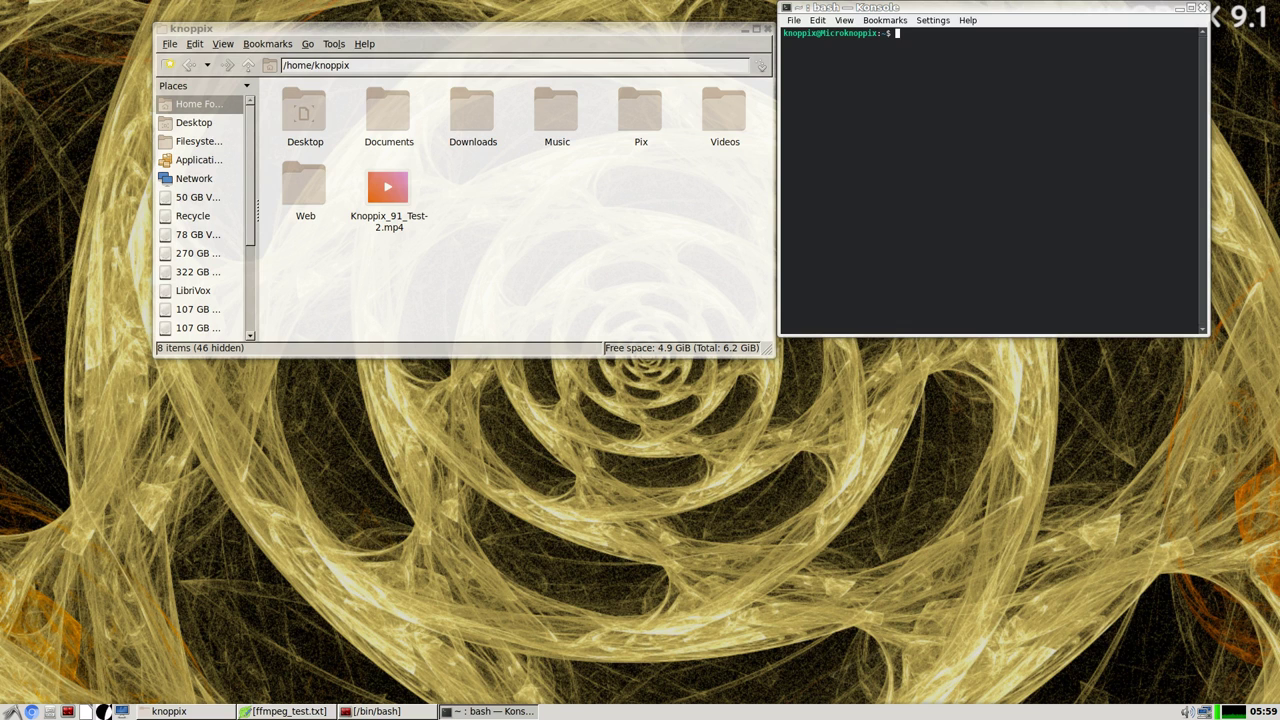
key(ctrl+plus)
key(ctrl+plus)
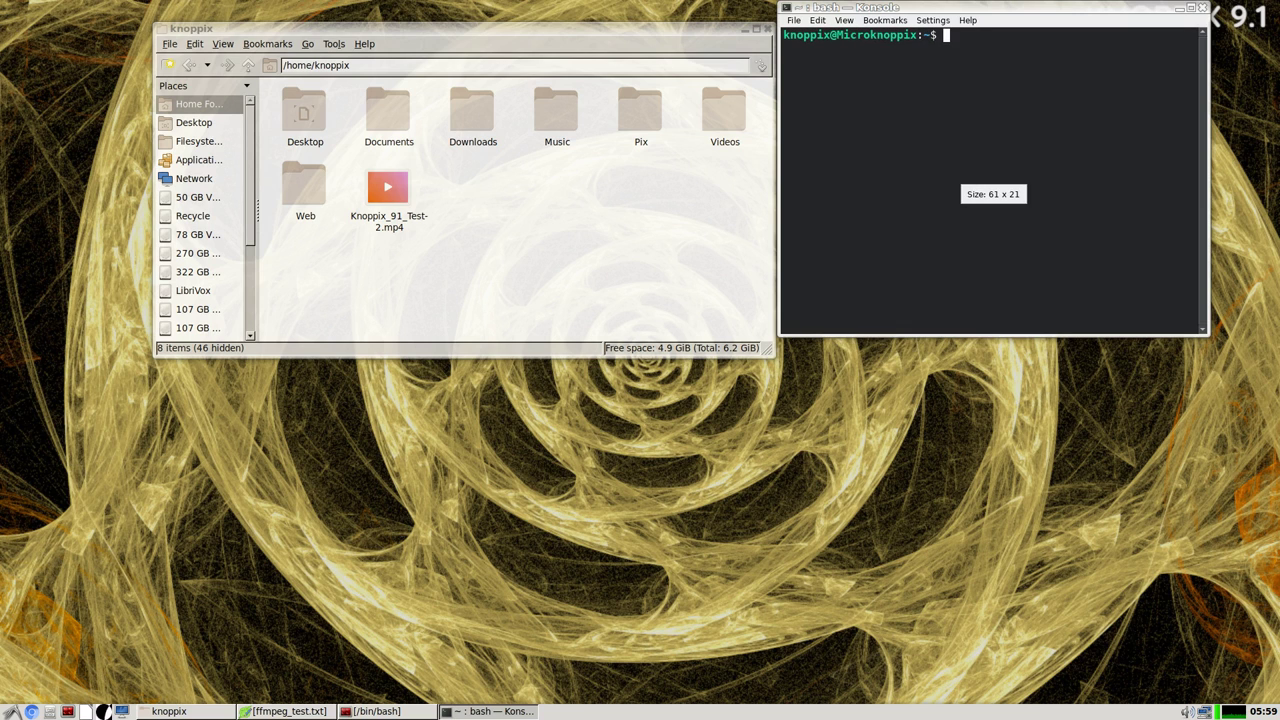
key(ctrl+plus)
key(ctrl+plus)
key(ctrl+plus)
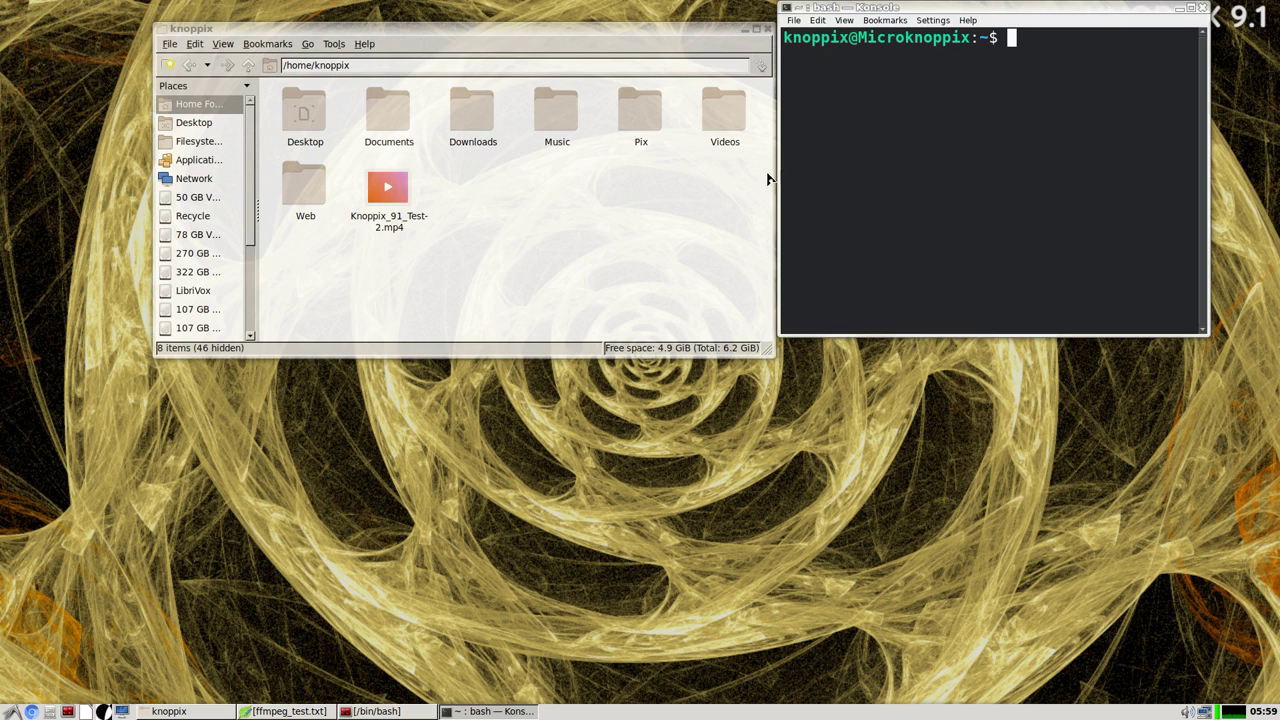
Widen the Konsole window to about 83 columns and close the file manager window behind it.
drag(782, 171, 410, 184)
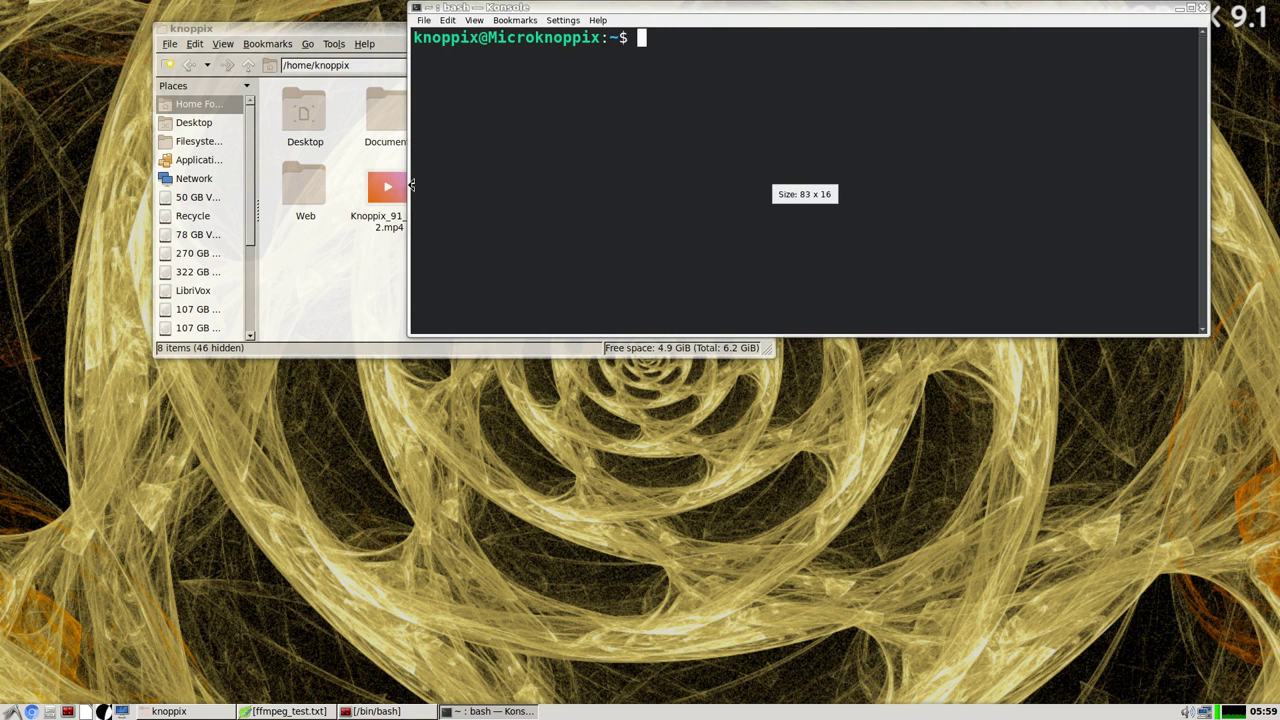
click(350, 33)
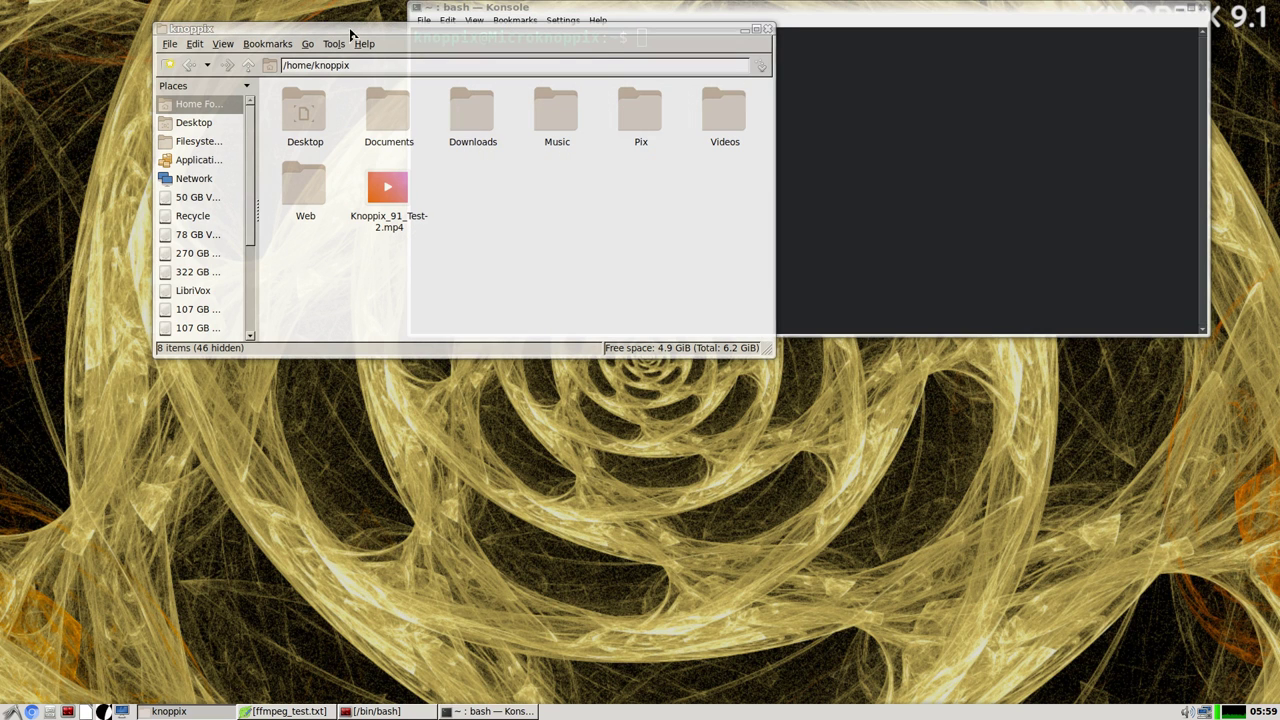
click(767, 35)
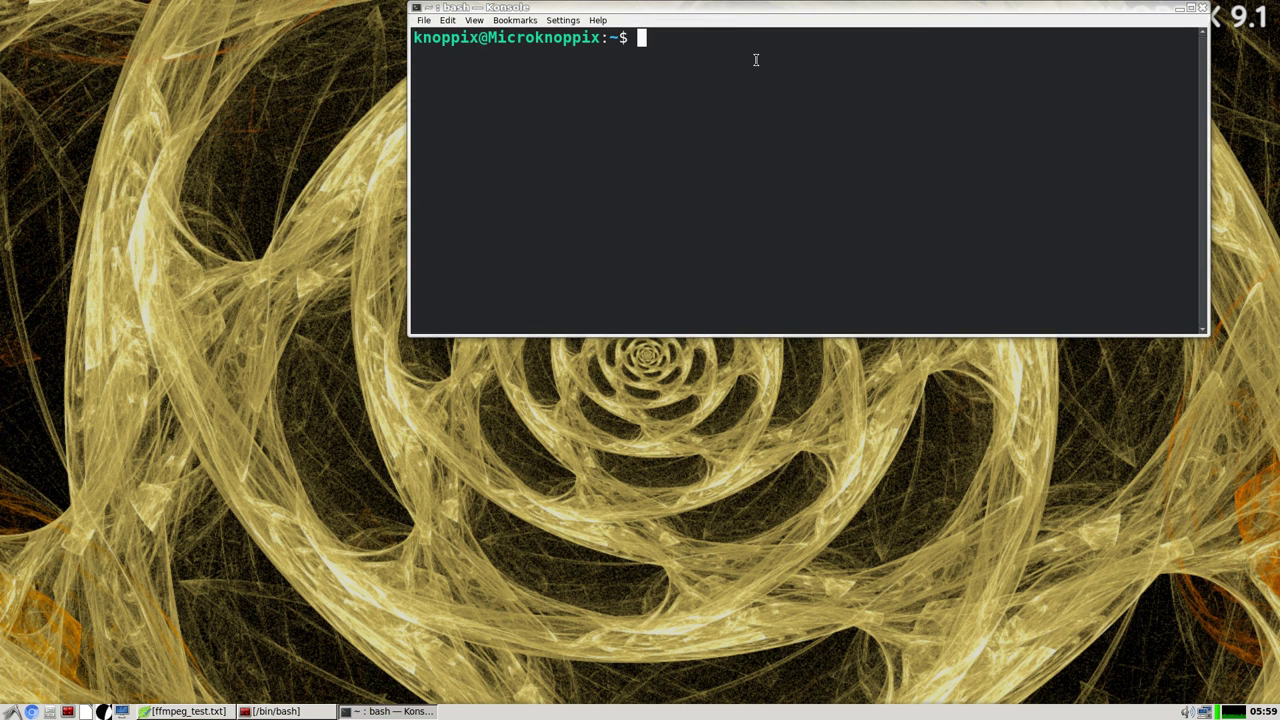
Try to refresh the package lists, first with apt-get alone and once more with sudo apt-get update.
text(apt-get updete)
key(Return)
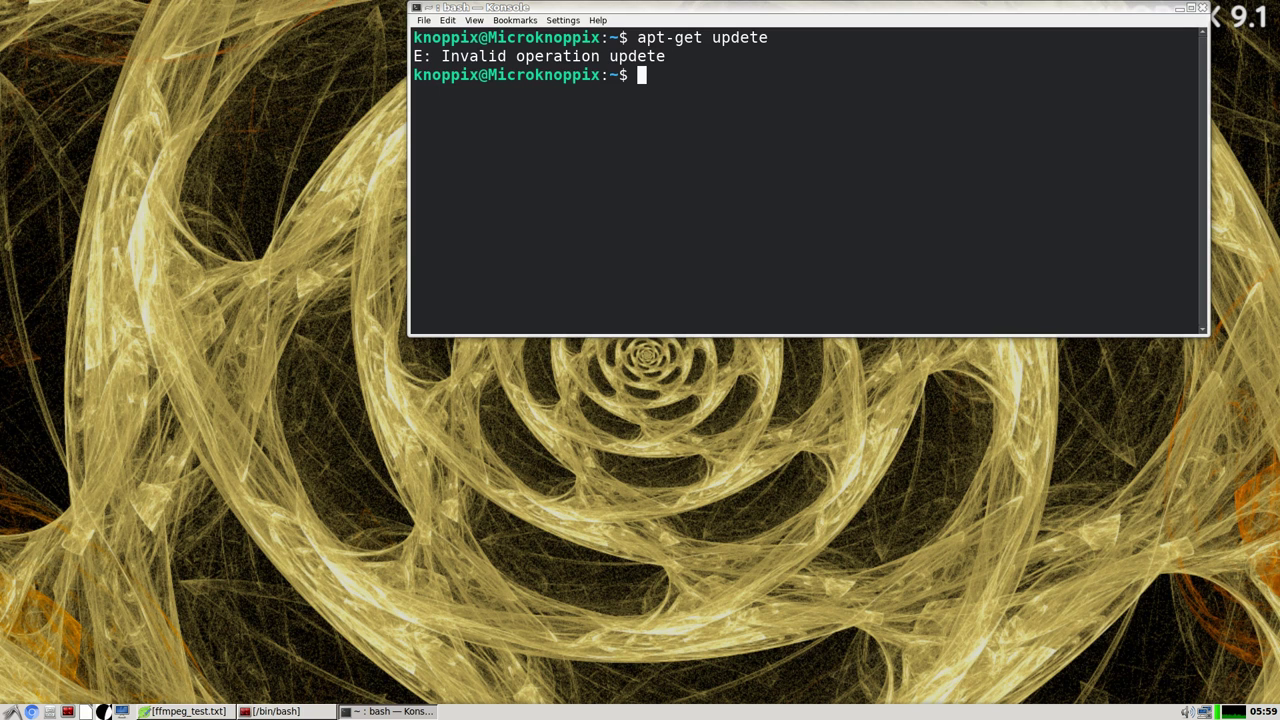
text(sudo apt-get )
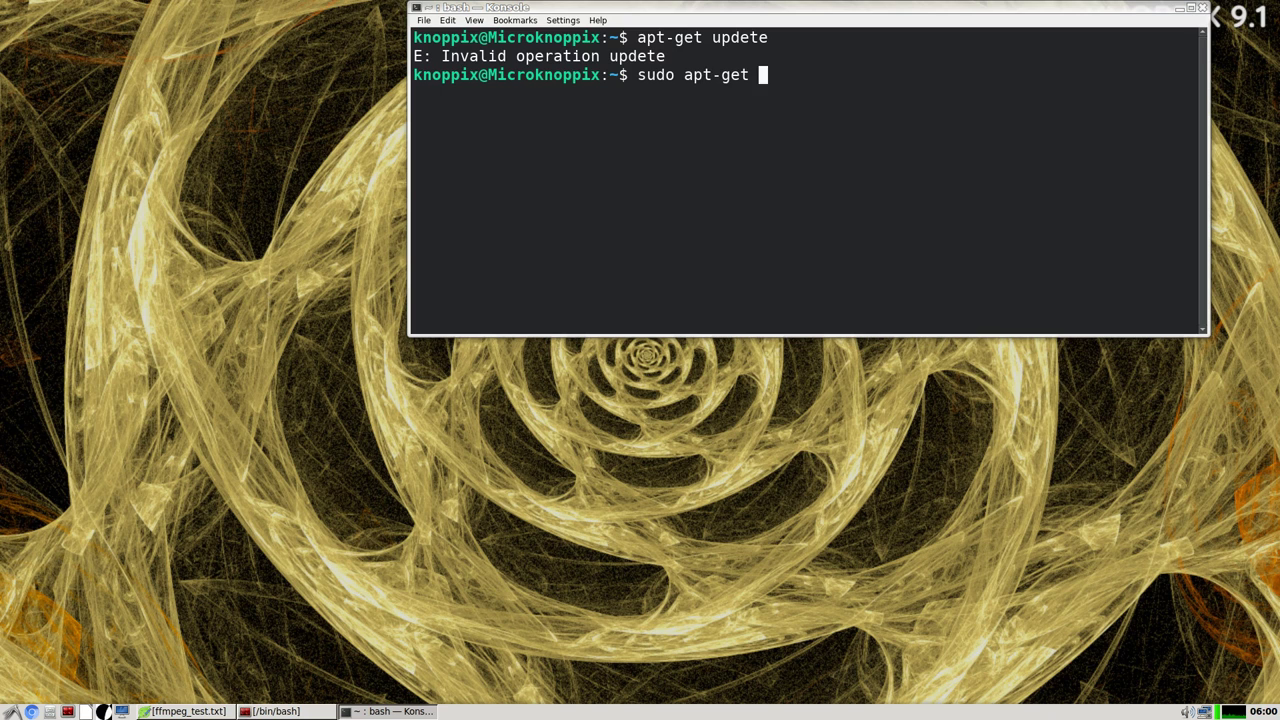
text(update)
key(Return)
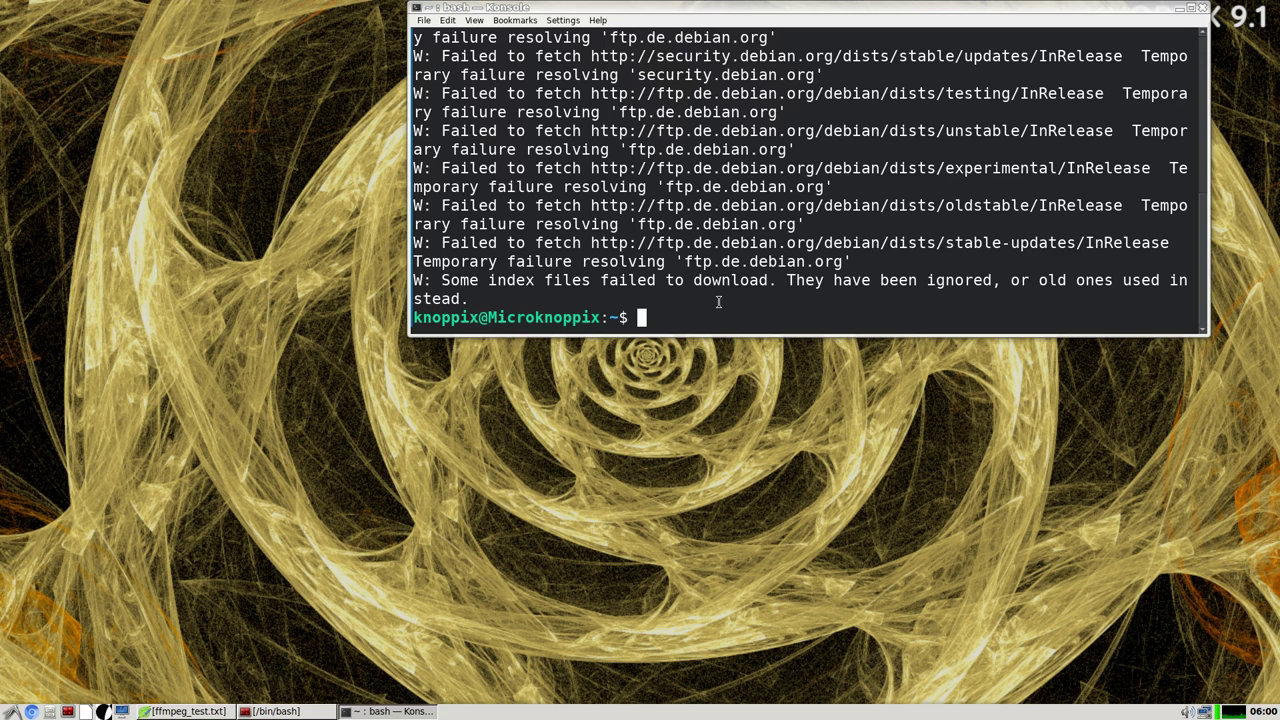
Try to install the aisleriot package with sudo apt install.
text(sudo )
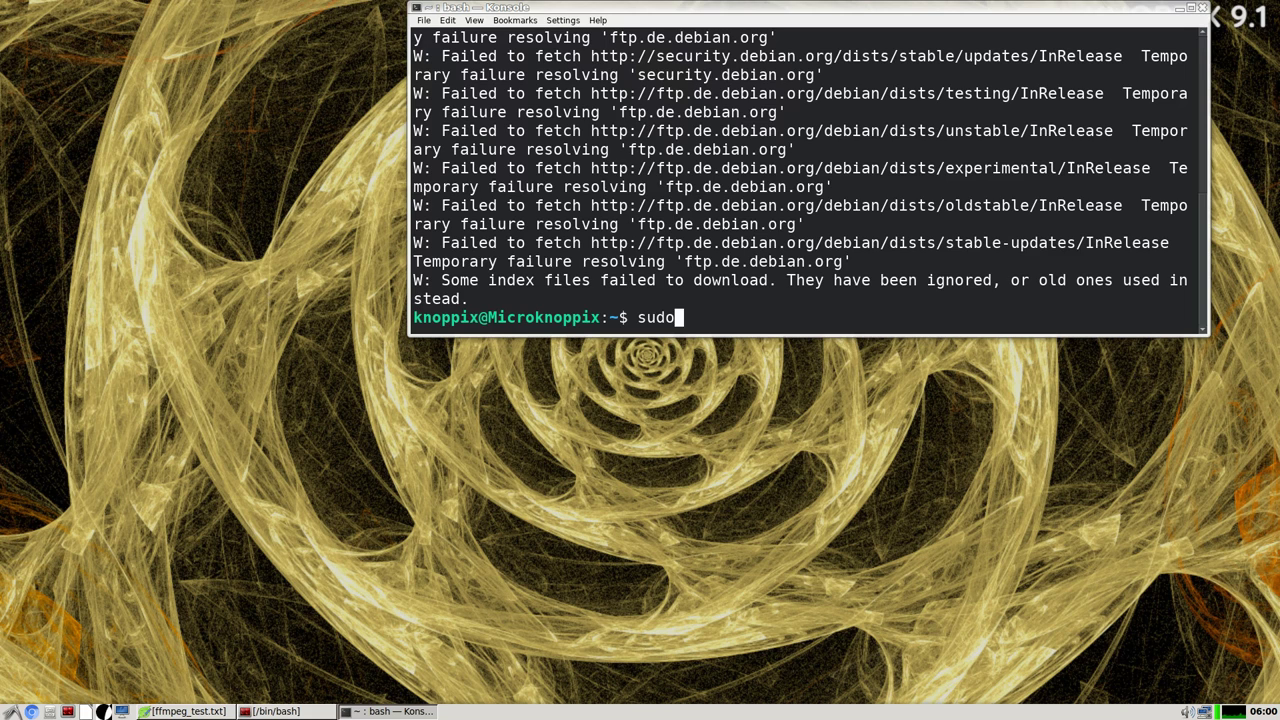
text(apt install)
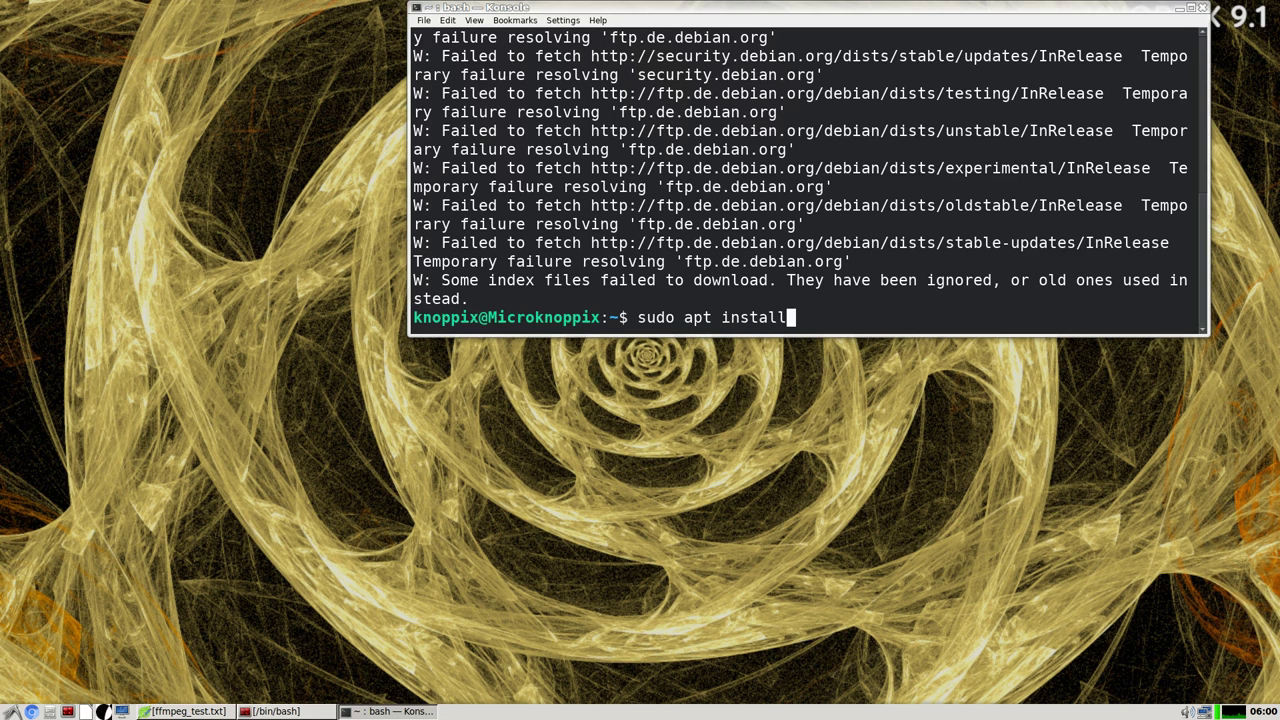
text( aisleriot)
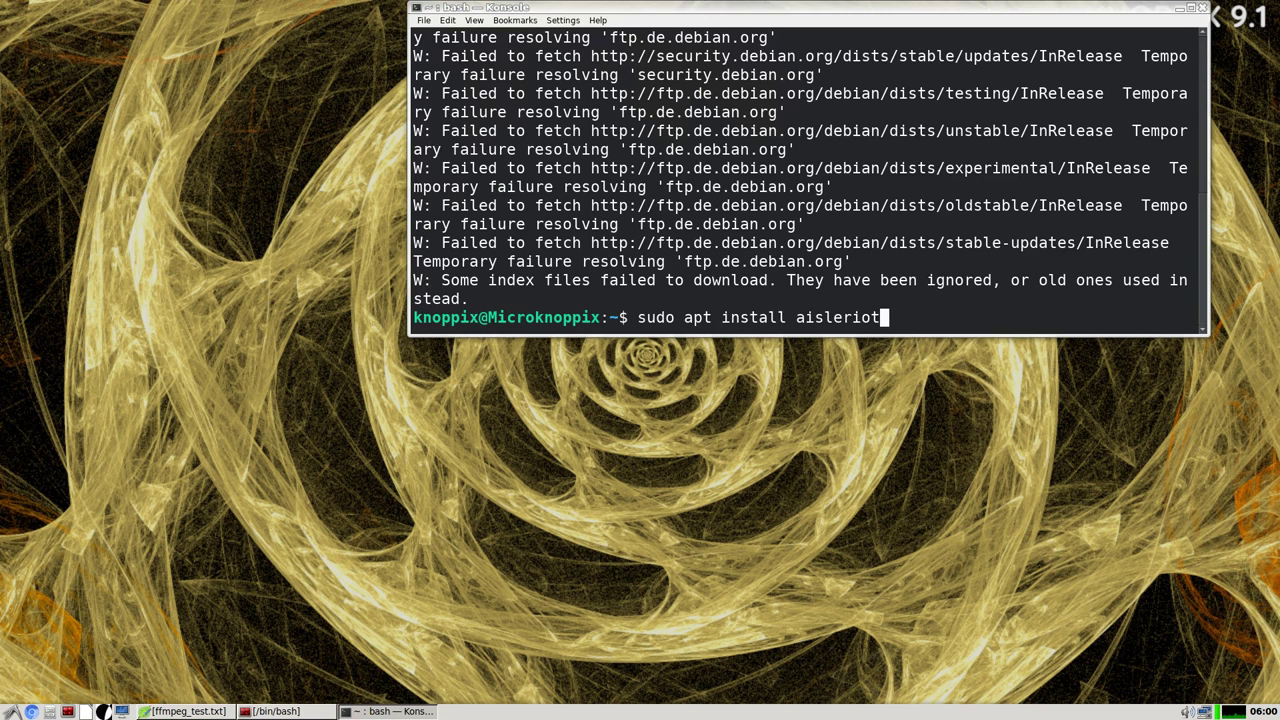
key(Return)
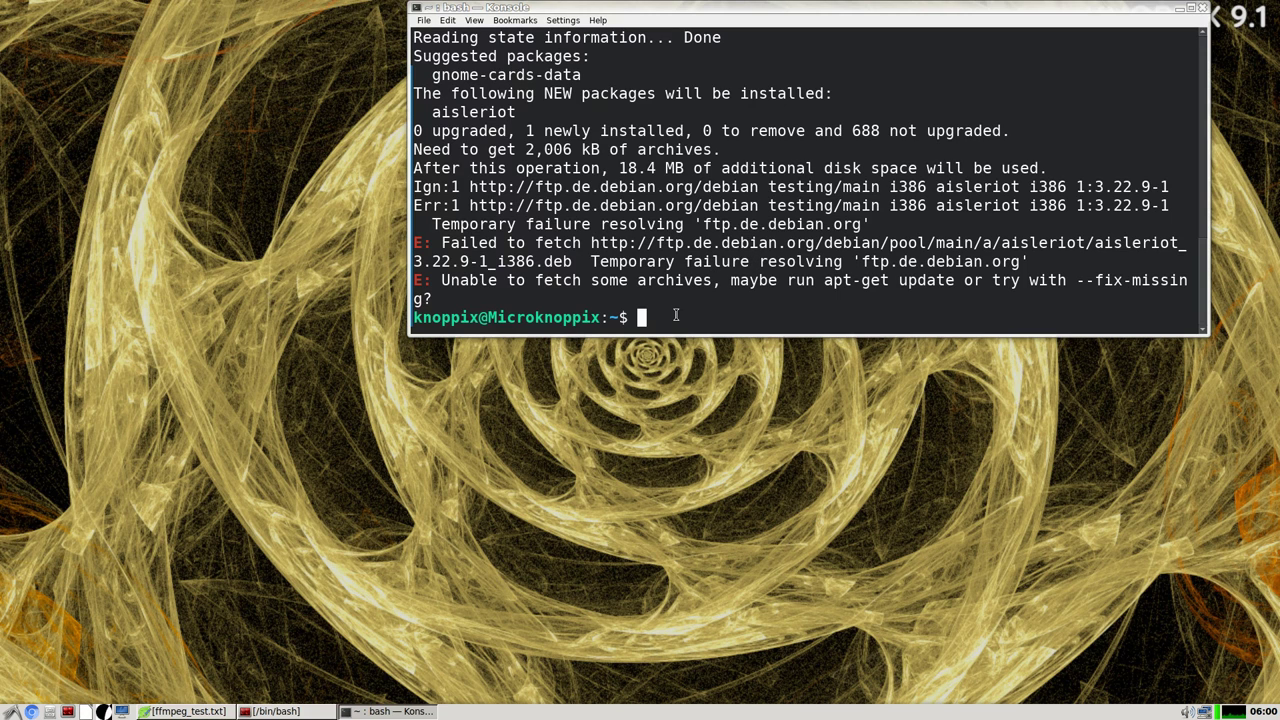
Enter a sudo apt install command for the package whose name starts with "vokos".
text(sudo apt)
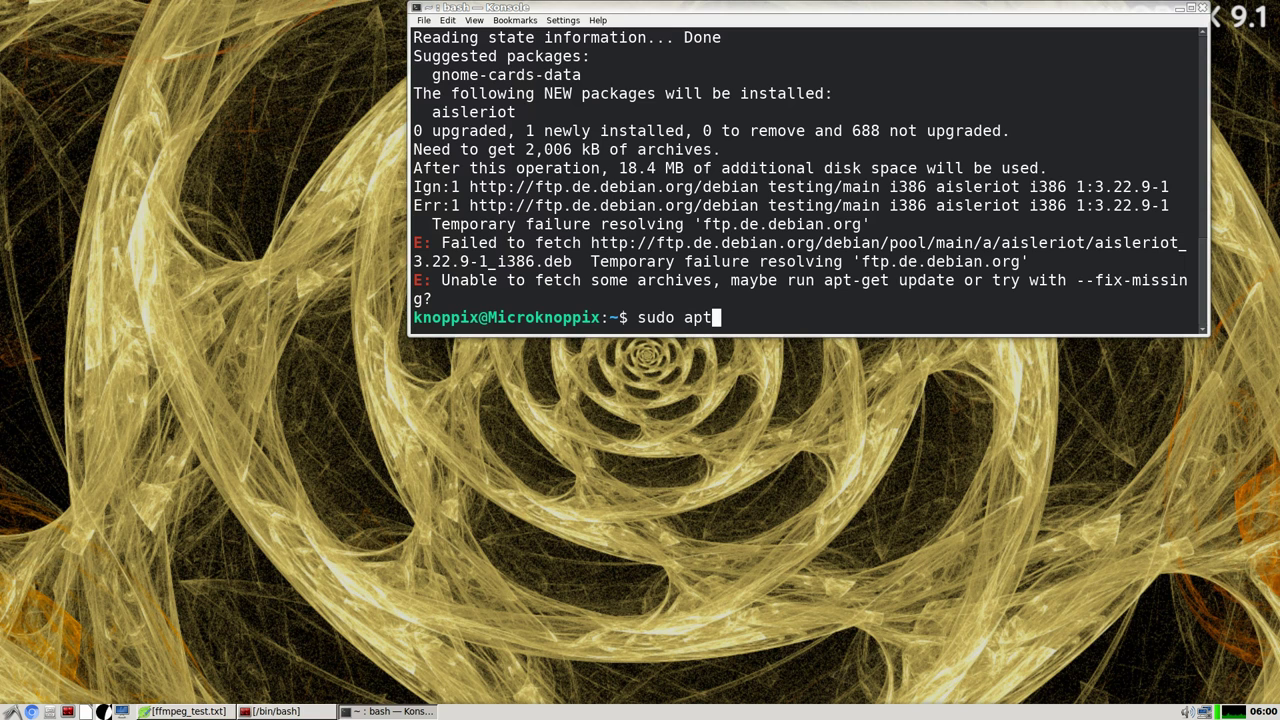
text( install)
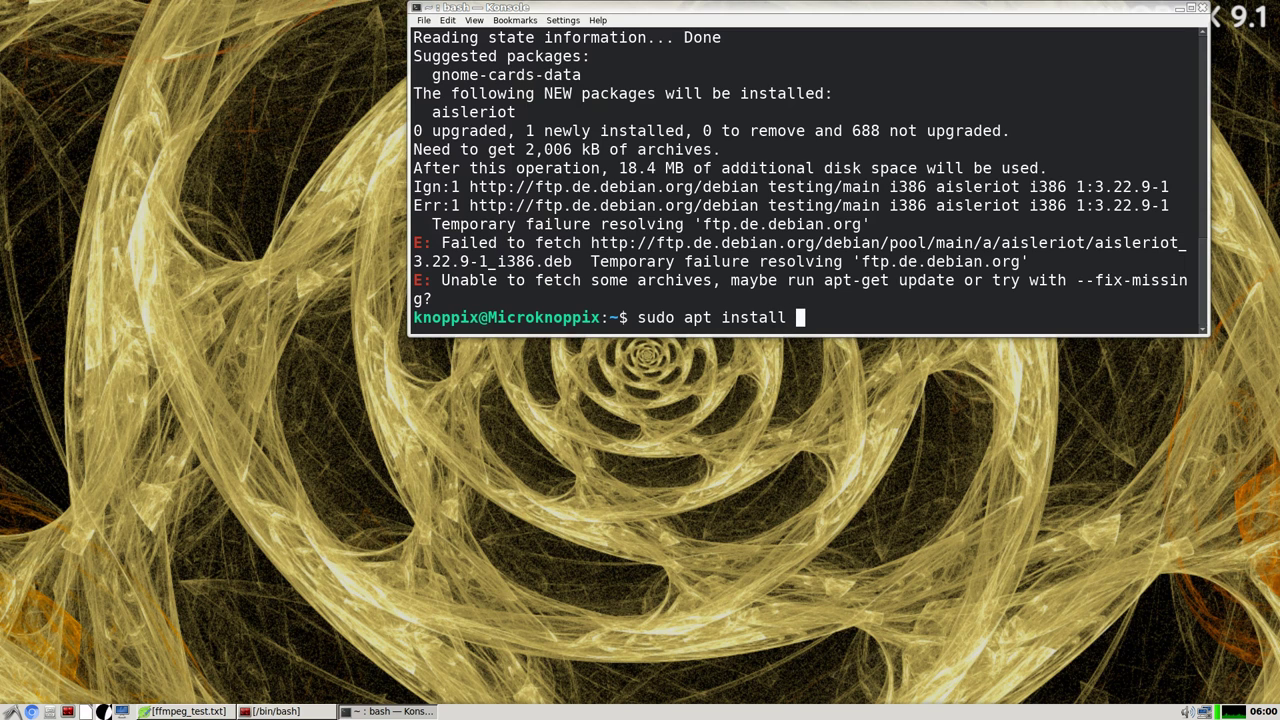
text( vokos)
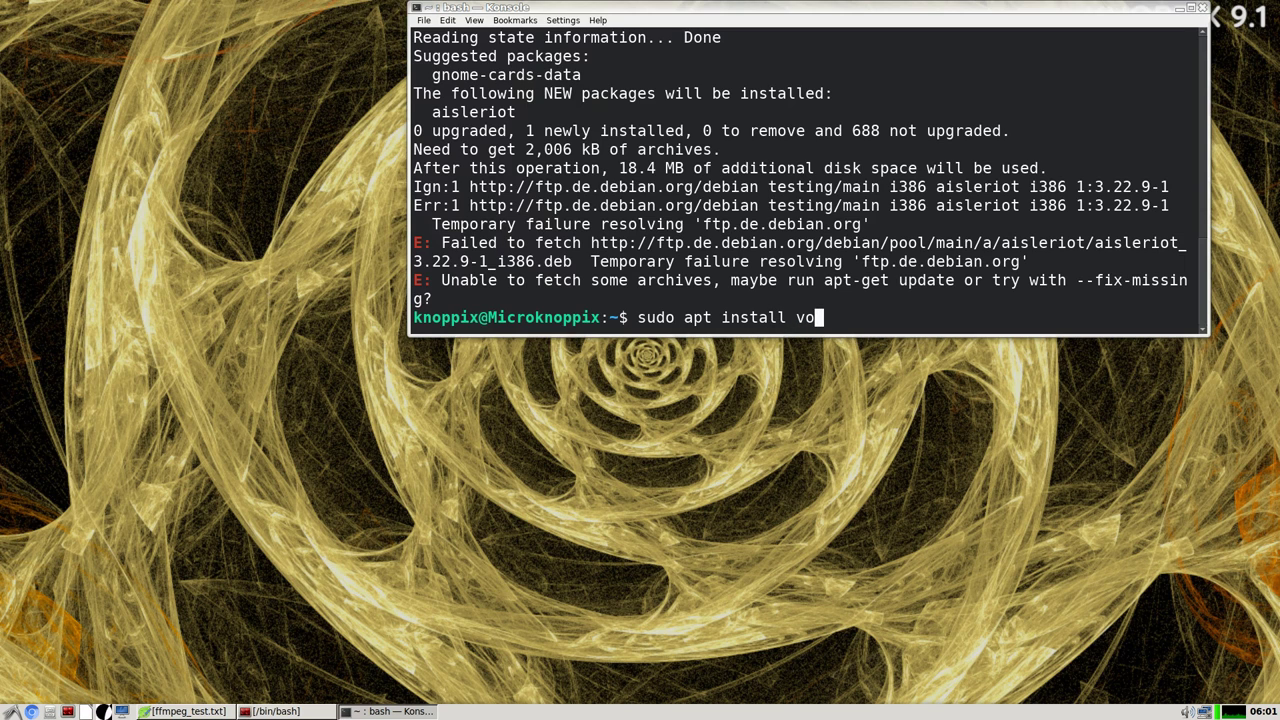